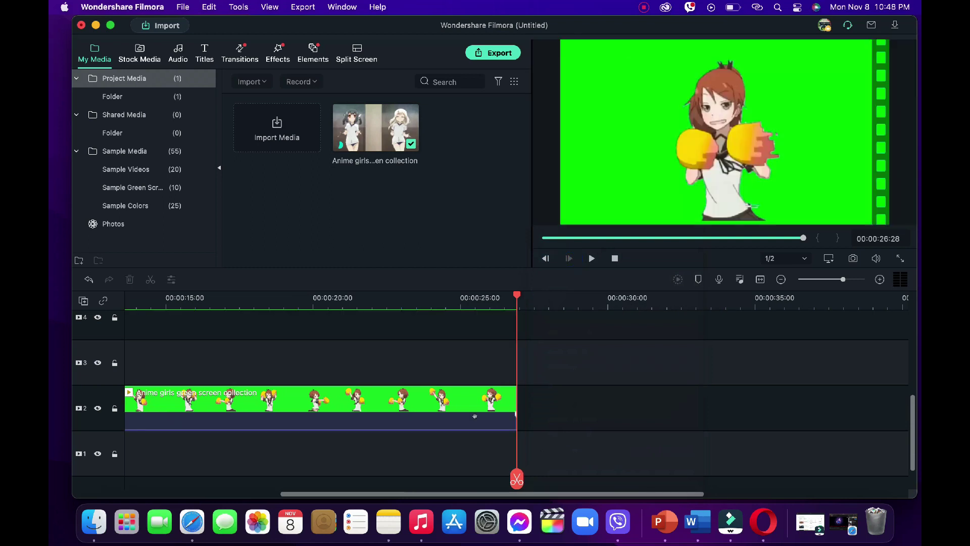
Stack the second green screen clip on track 3 directly above the first and set its blending mode to Difference.
drag(477, 490, 197, 470)
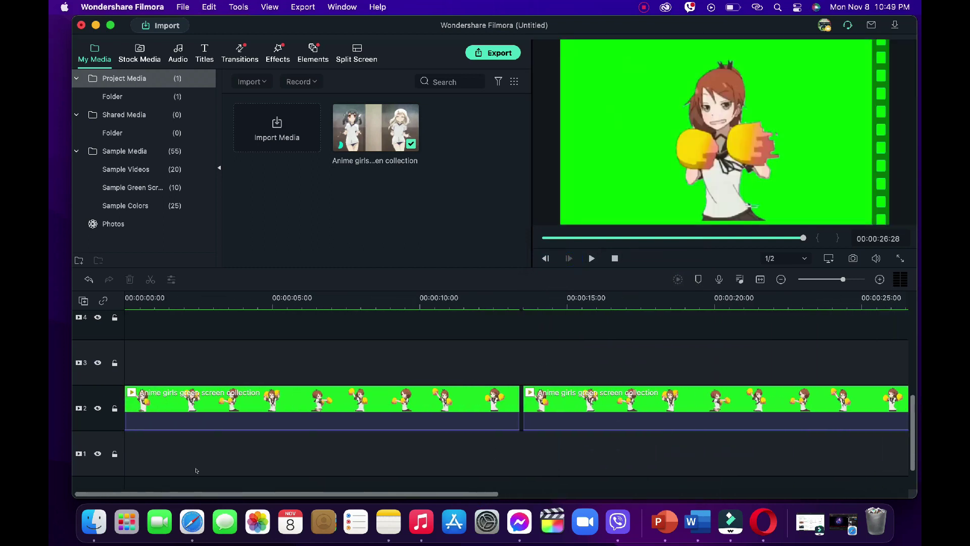
drag(572, 407, 222, 360)
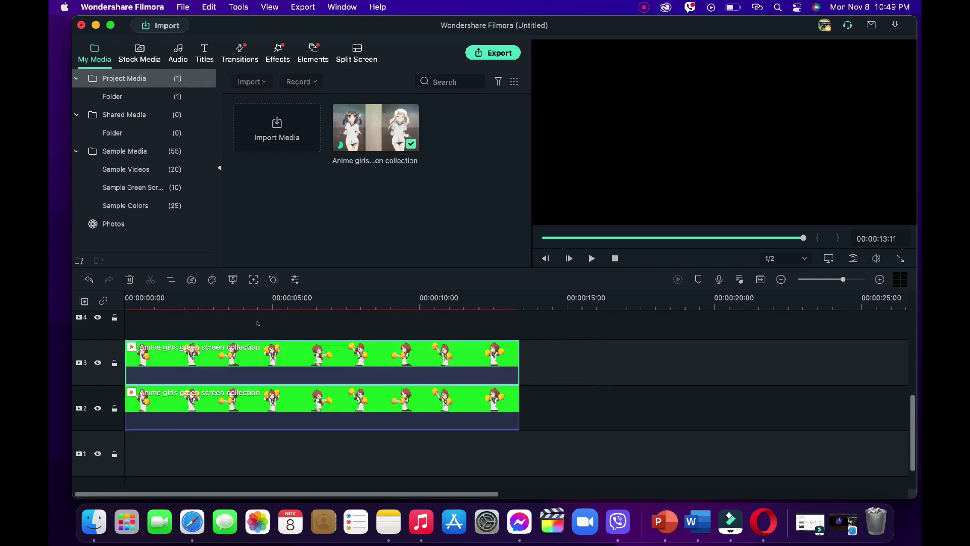
double_click(452, 355)
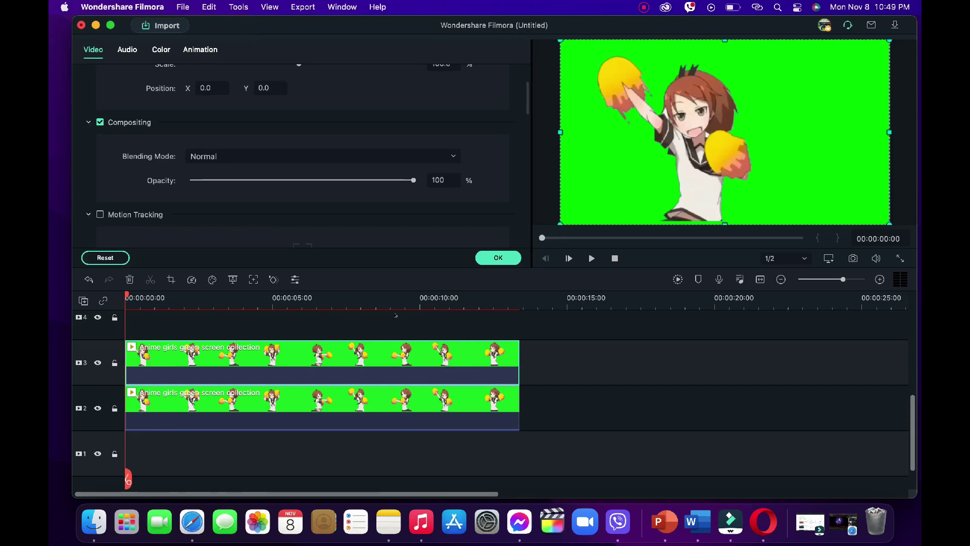
click(225, 158)
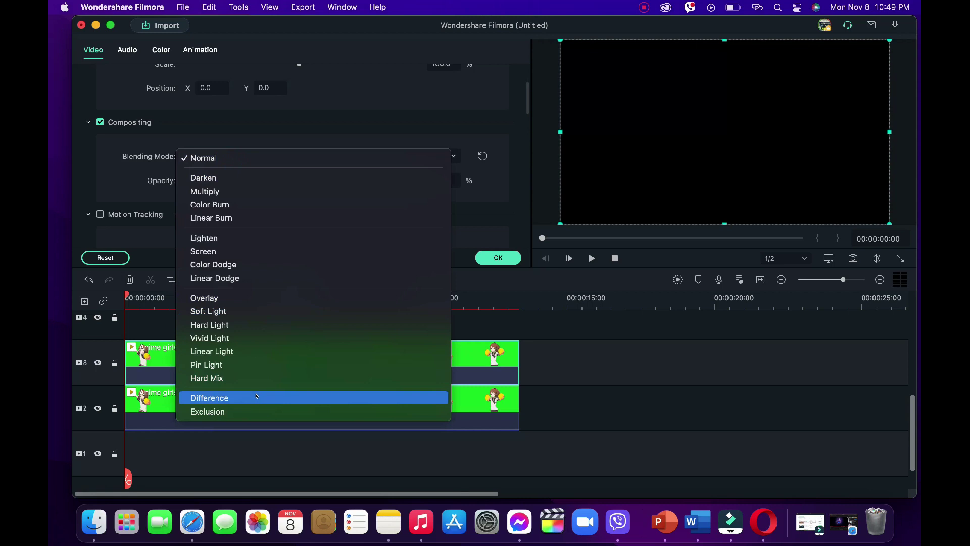
click(256, 397)
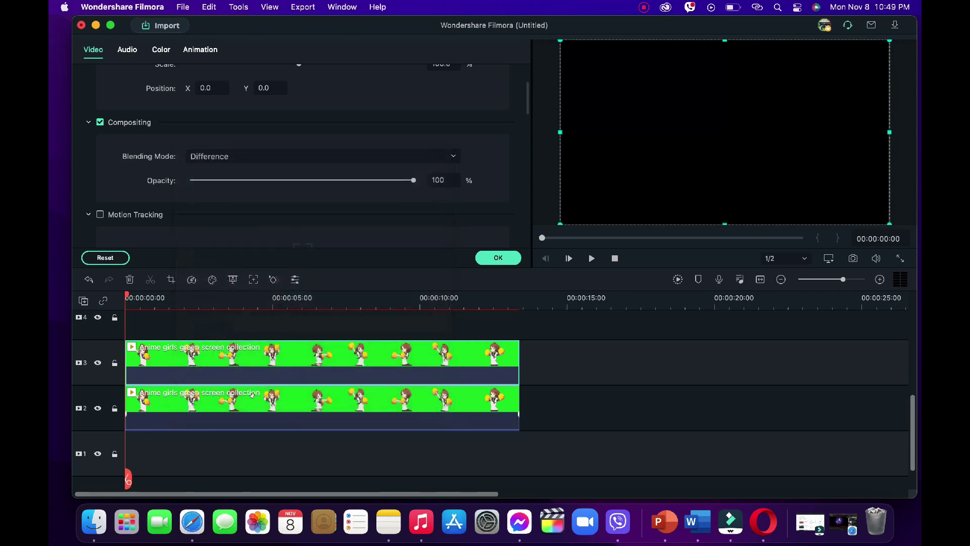
click(508, 259)
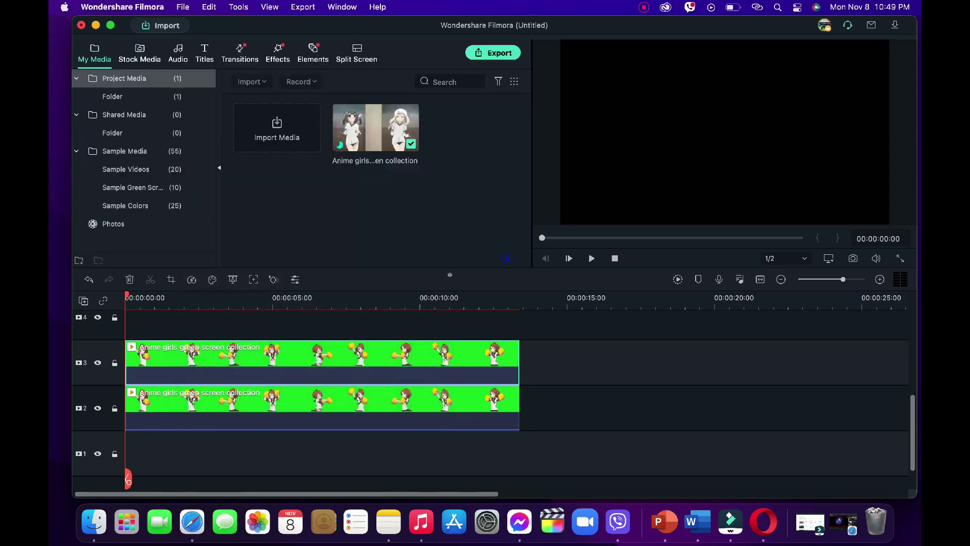
Search the effects for "pixelated" and apply Pixelated Edges to the green screen clip on track 3.
click(364, 318)
click(362, 350)
click(276, 56)
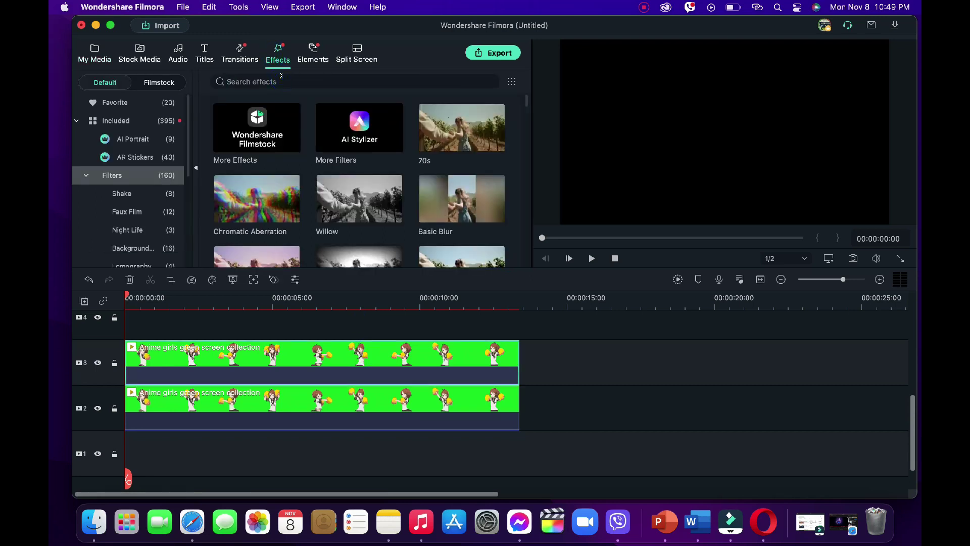
click(281, 76)
text(pixela)
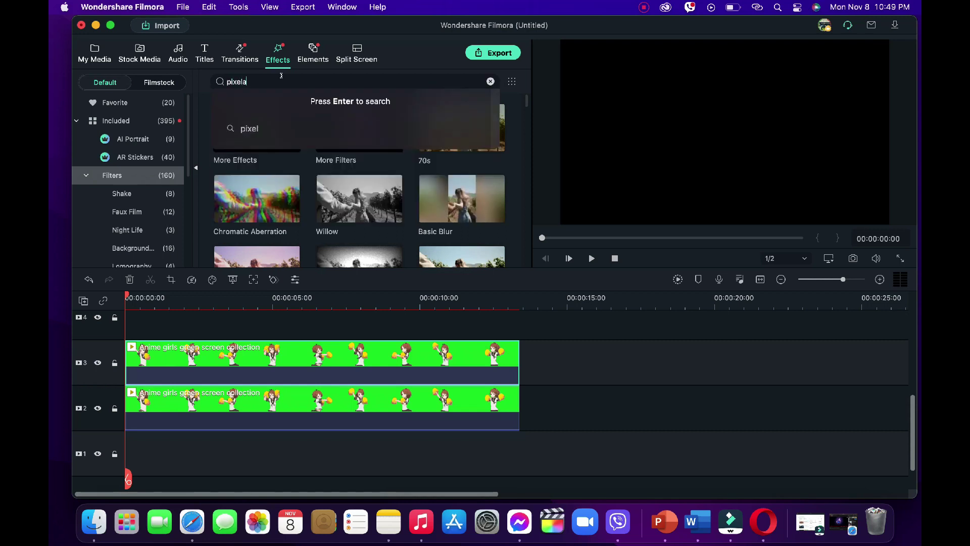
text(ted)
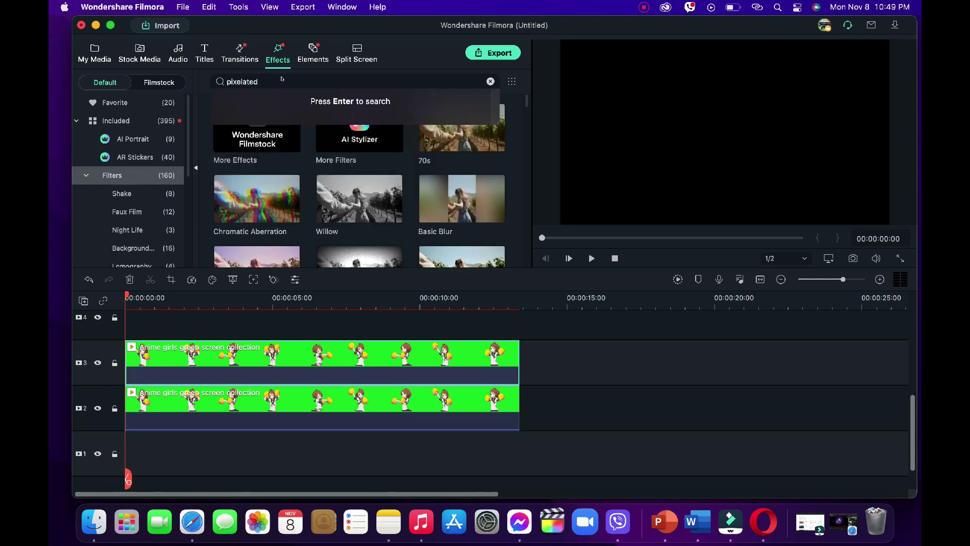
key(Return)
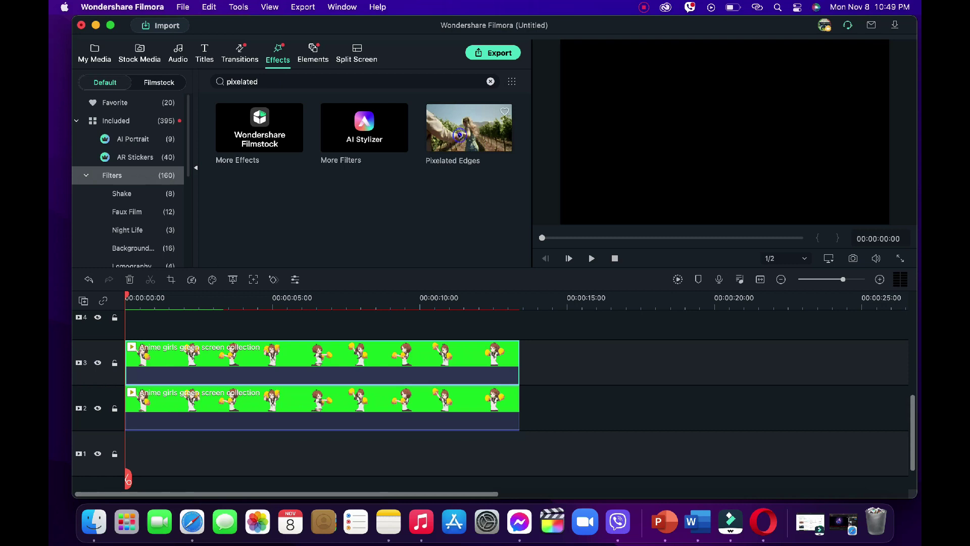
drag(465, 132, 375, 351)
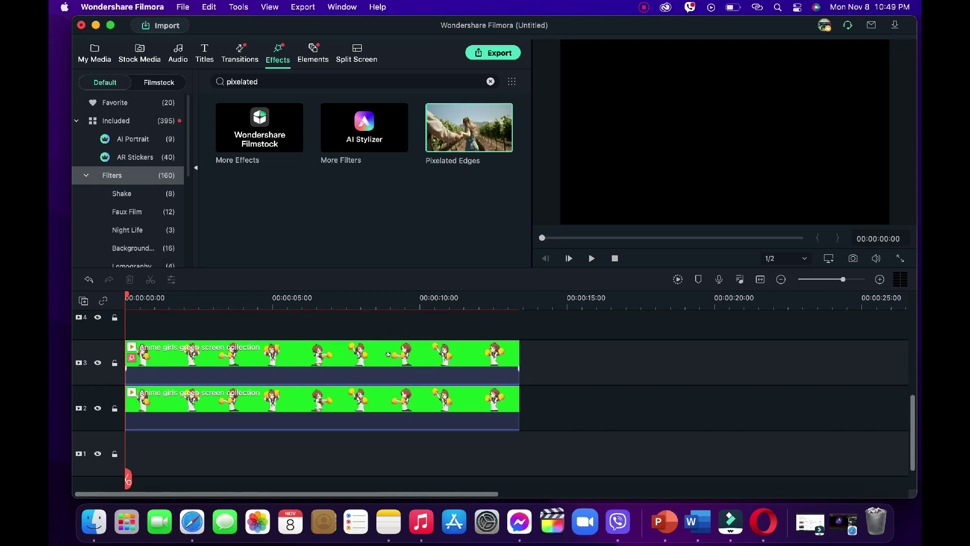
Set the Pixelated Edges color on the track 3 clip to white (Snow).
click(388, 354)
right_click(464, 358)
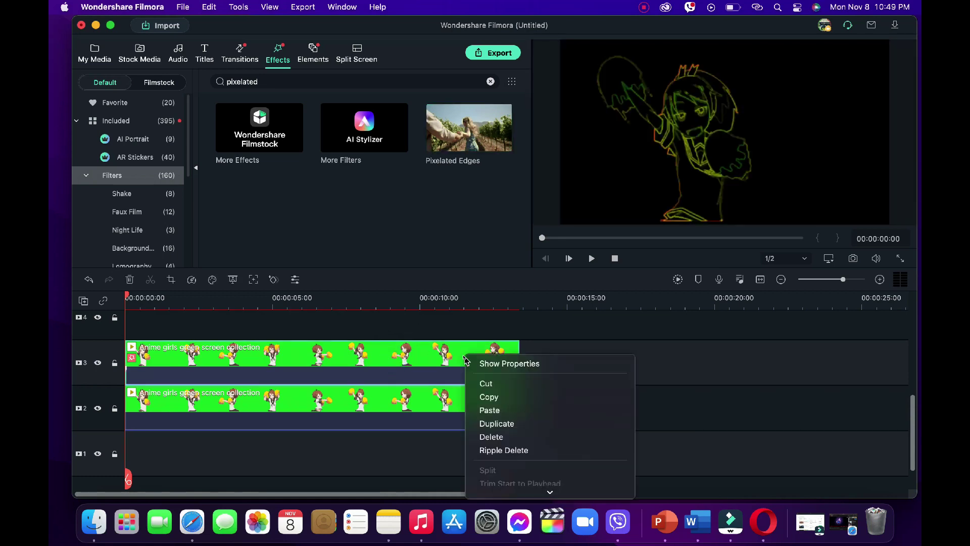
click(485, 364)
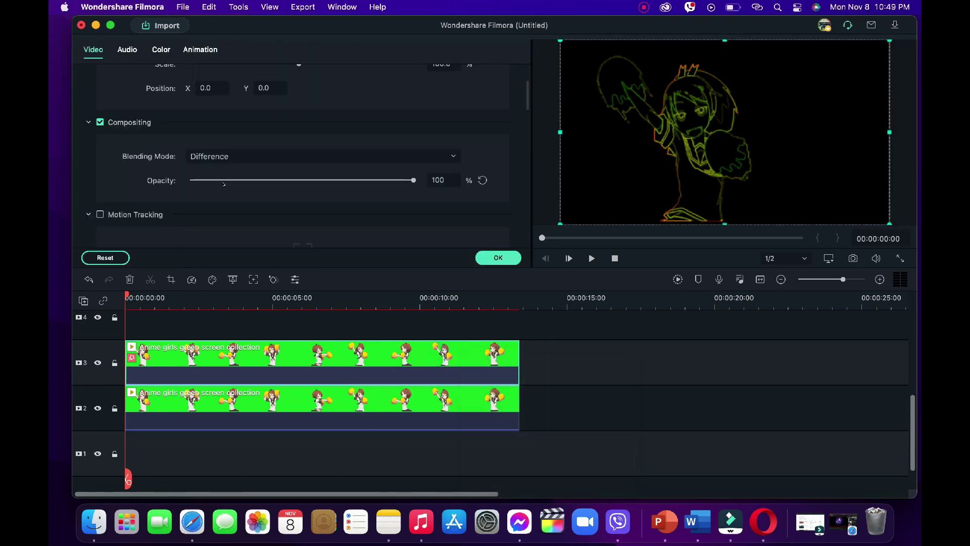
scroll(224, 184, down, 10)
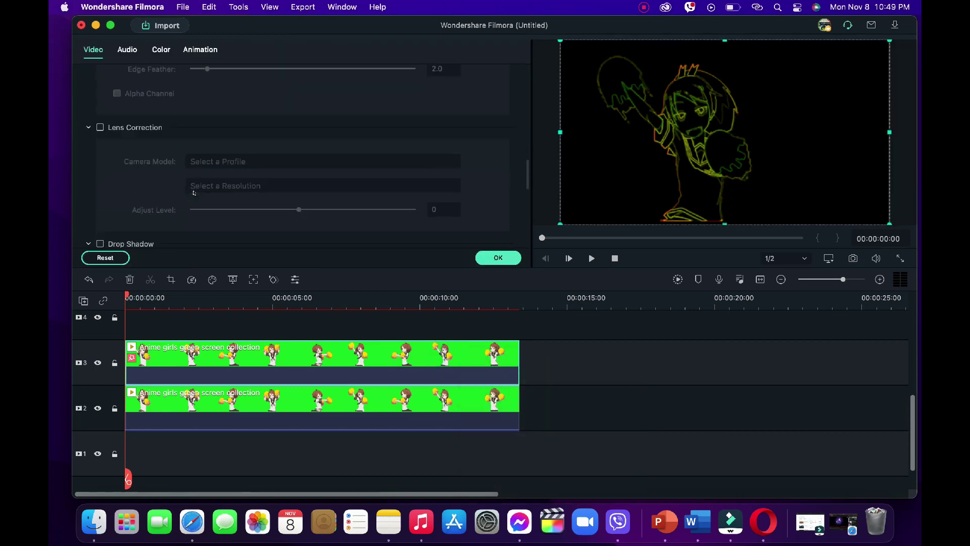
scroll(193, 193, down, 5)
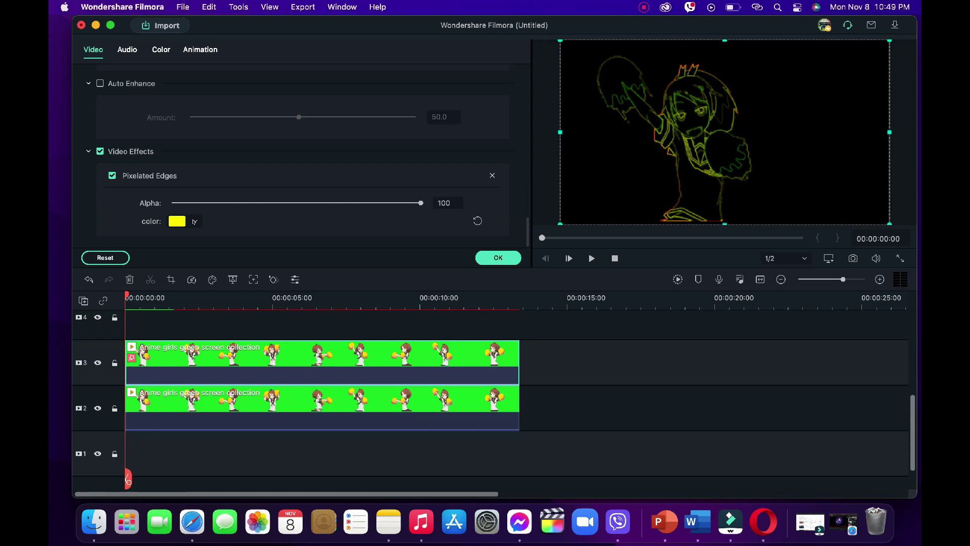
click(194, 222)
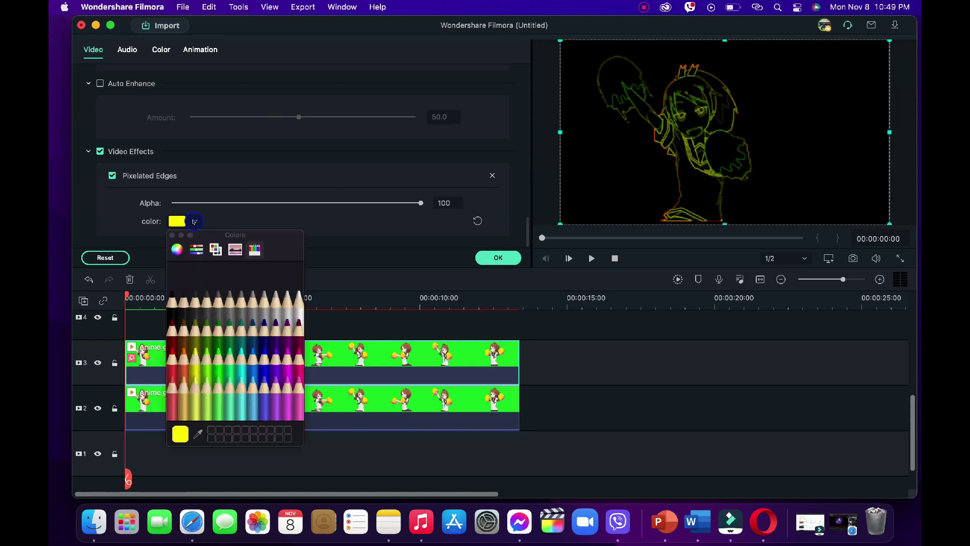
click(298, 292)
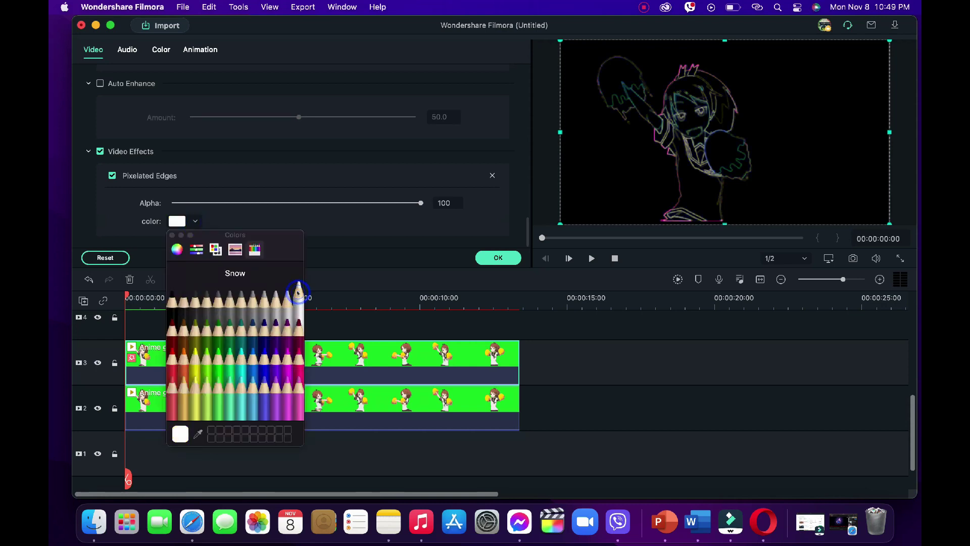
click(172, 235)
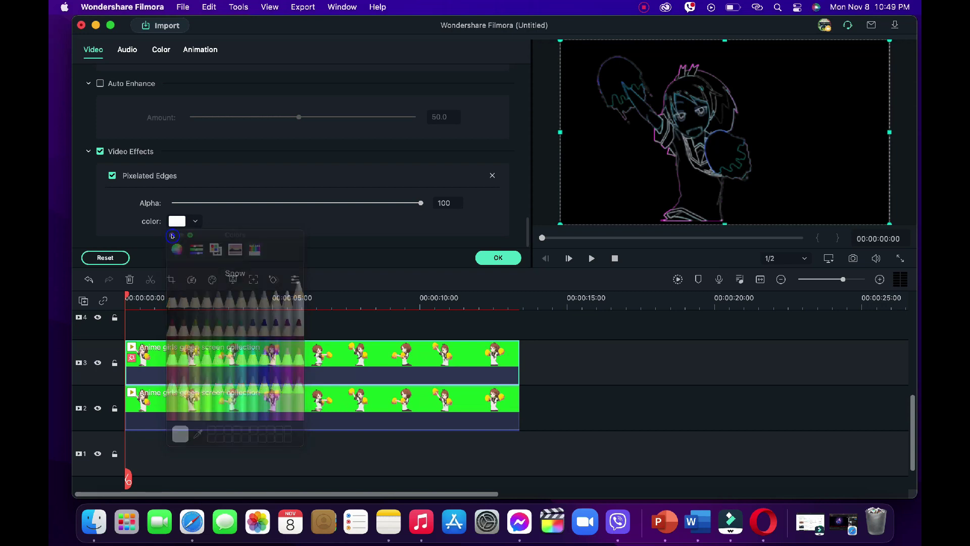
click(496, 257)
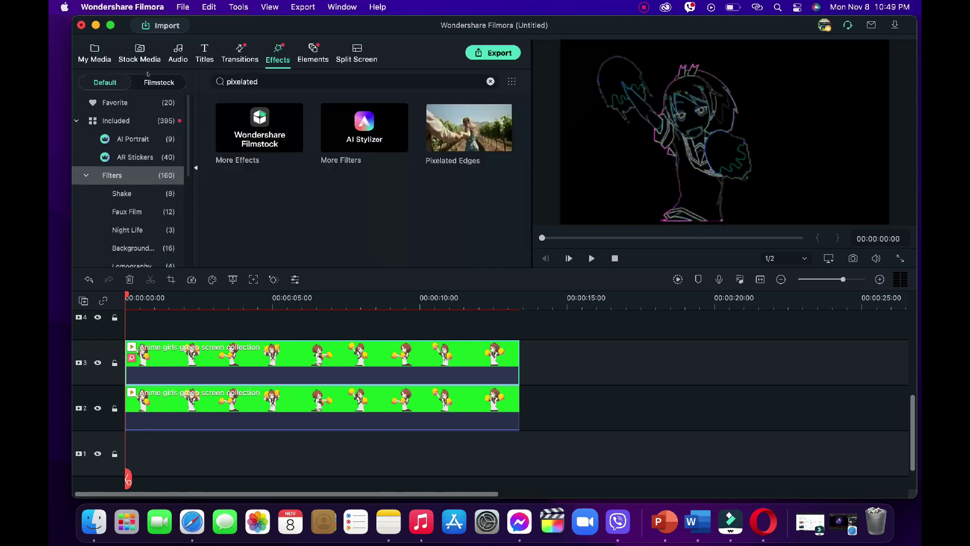
Add the Gradient 3 sample color to track 4 above the clips, spanning their full length.
click(98, 57)
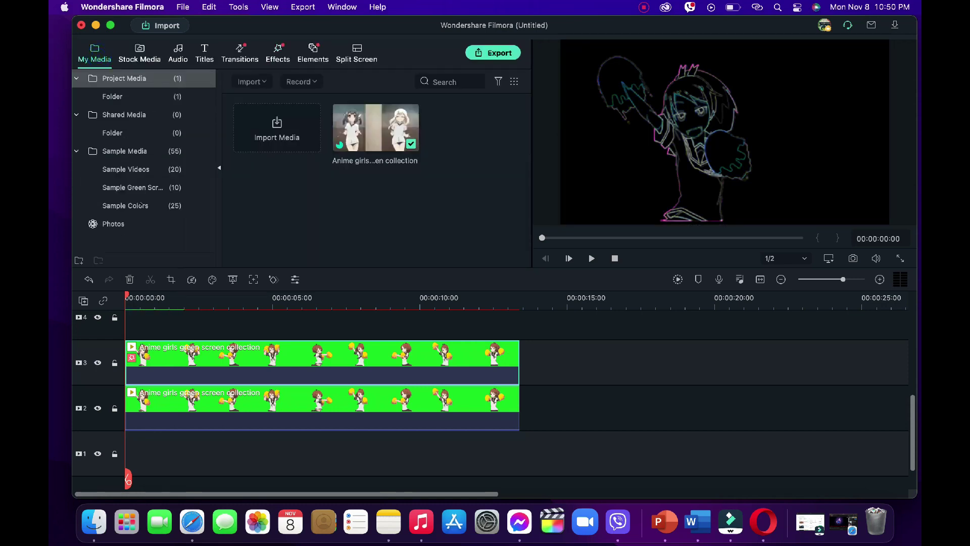
click(141, 205)
scroll(358, 188, down, 4)
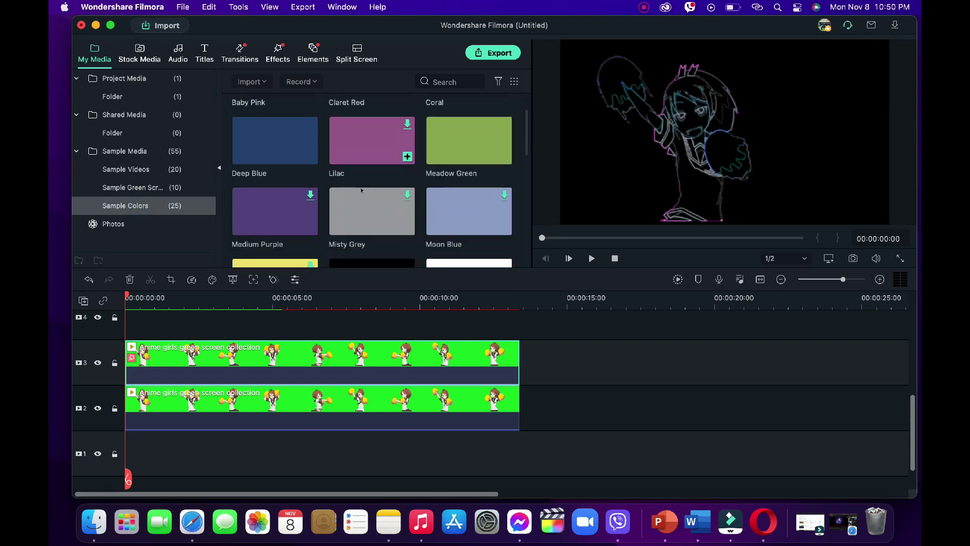
scroll(359, 187, down, 5)
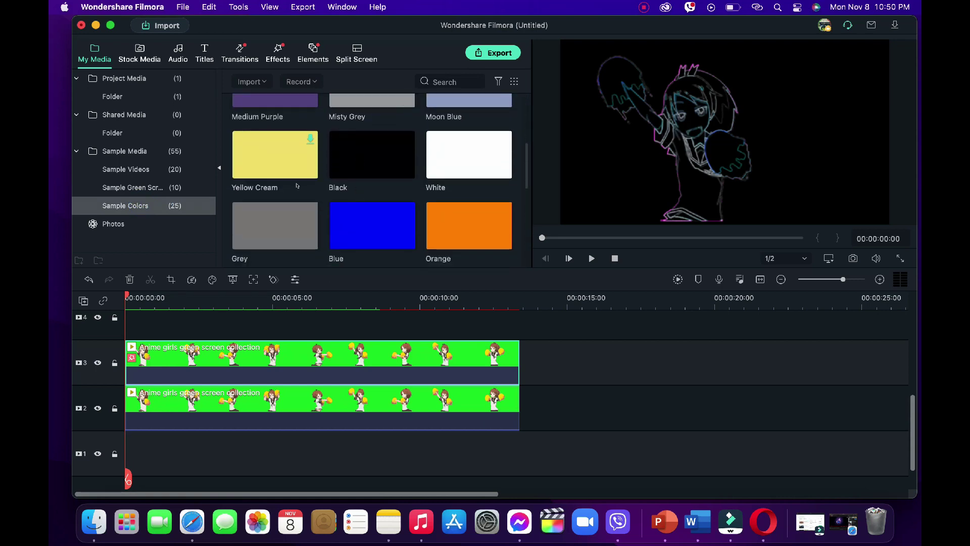
scroll(273, 165, down, 2)
scroll(273, 165, down, 10)
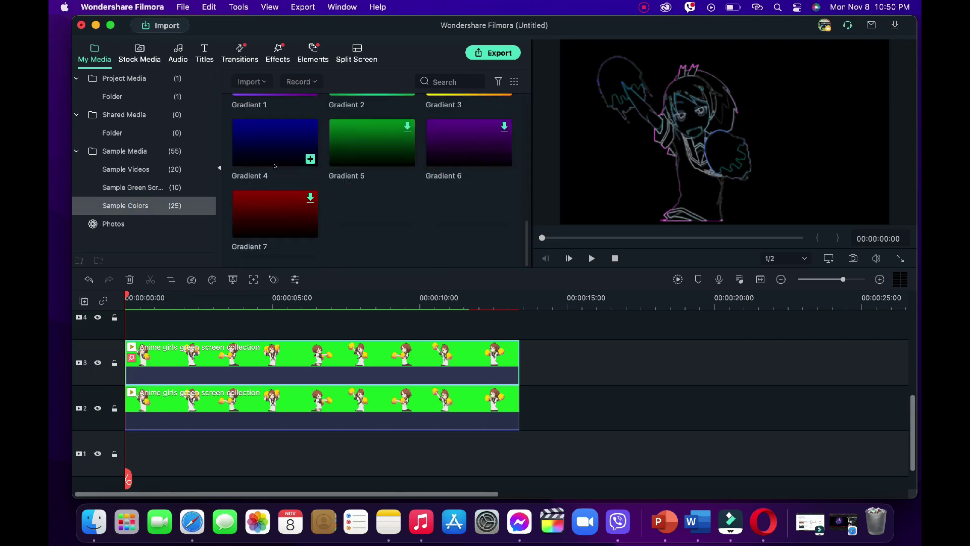
scroll(275, 168, up, 8)
scroll(275, 169, up, 3)
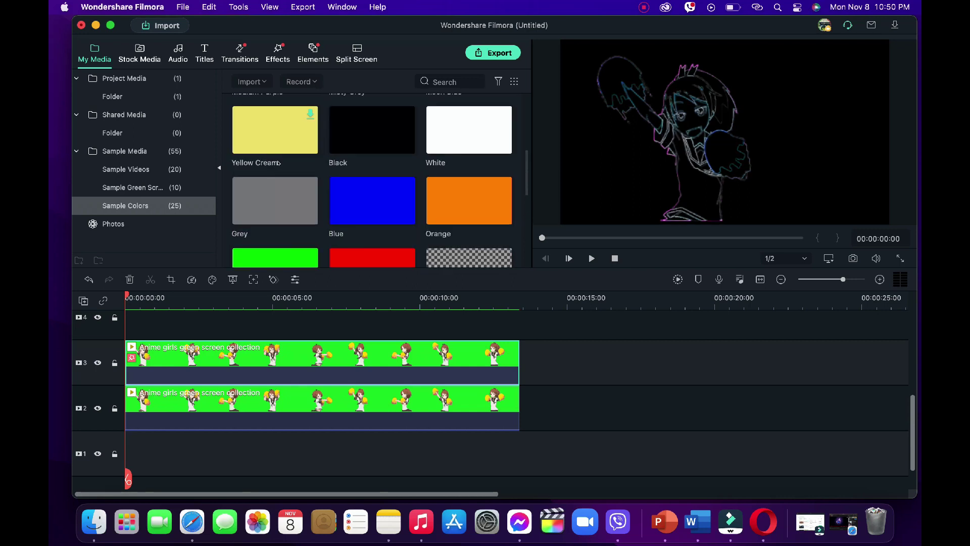
scroll(275, 168, down, 3)
scroll(444, 207, down, 2)
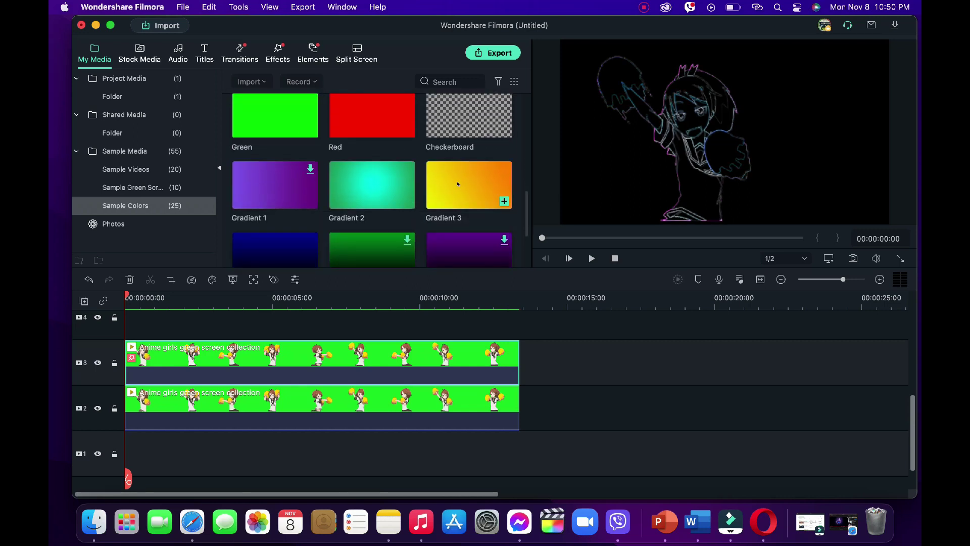
click(457, 184)
drag(458, 184, 520, 315)
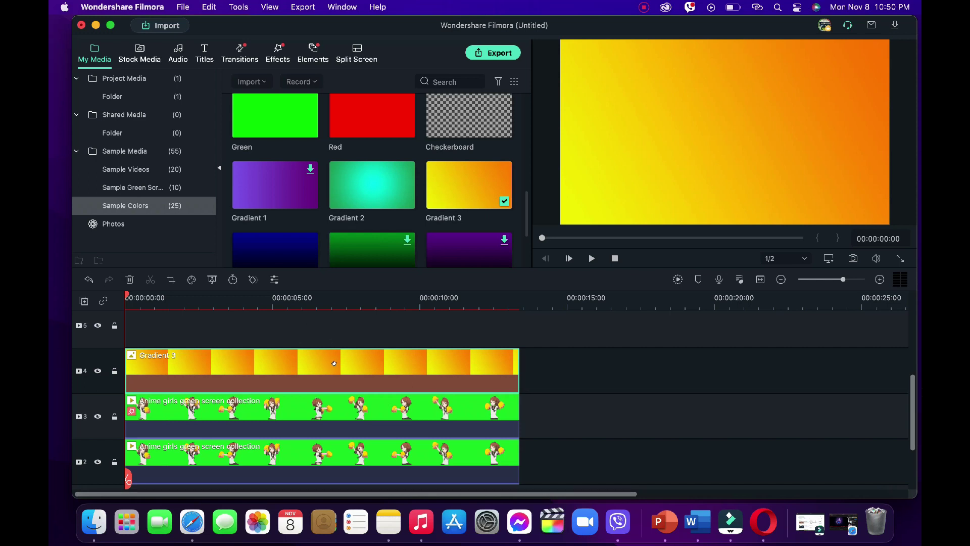
Examine the blending mode options in the Gradient 3 clip's compositing properties.
double_click(334, 363)
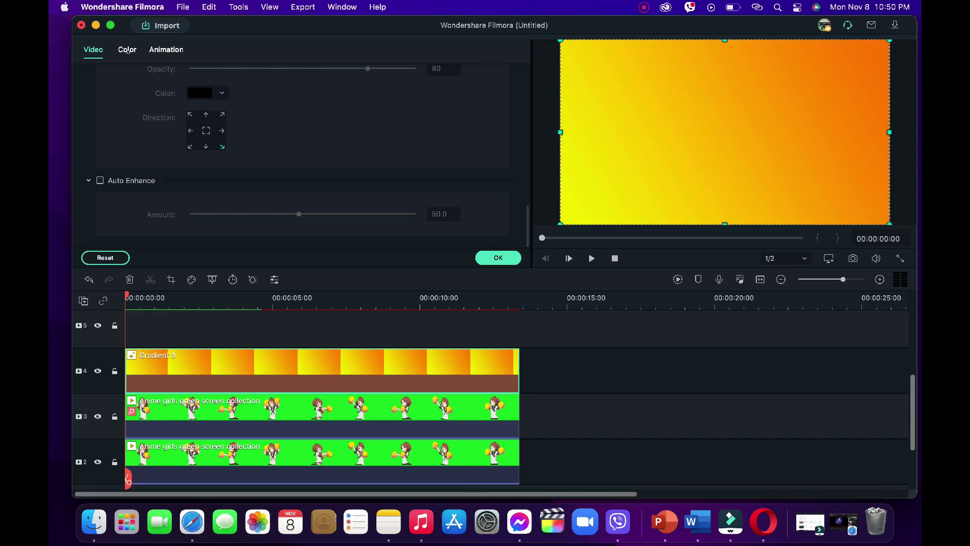
scroll(232, 184, up, 5)
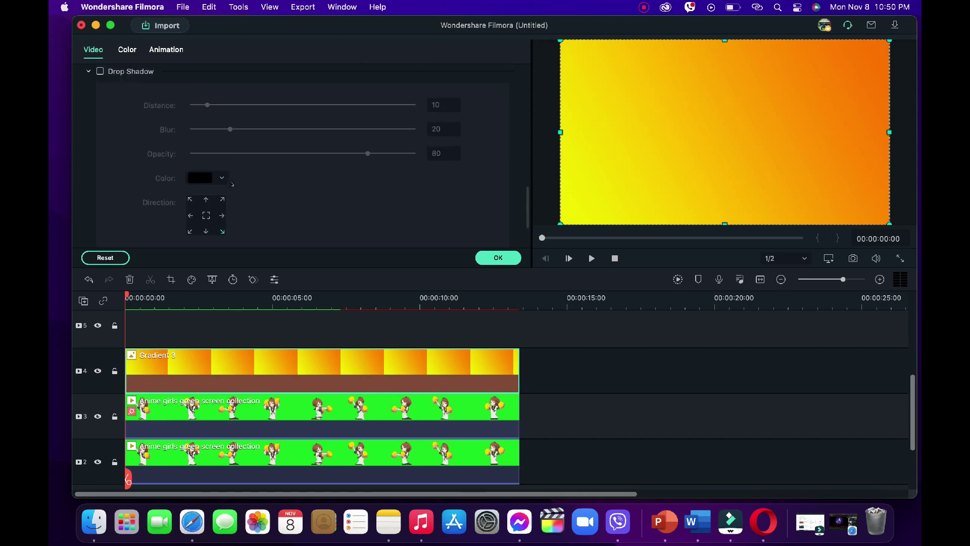
scroll(232, 185, up, 3)
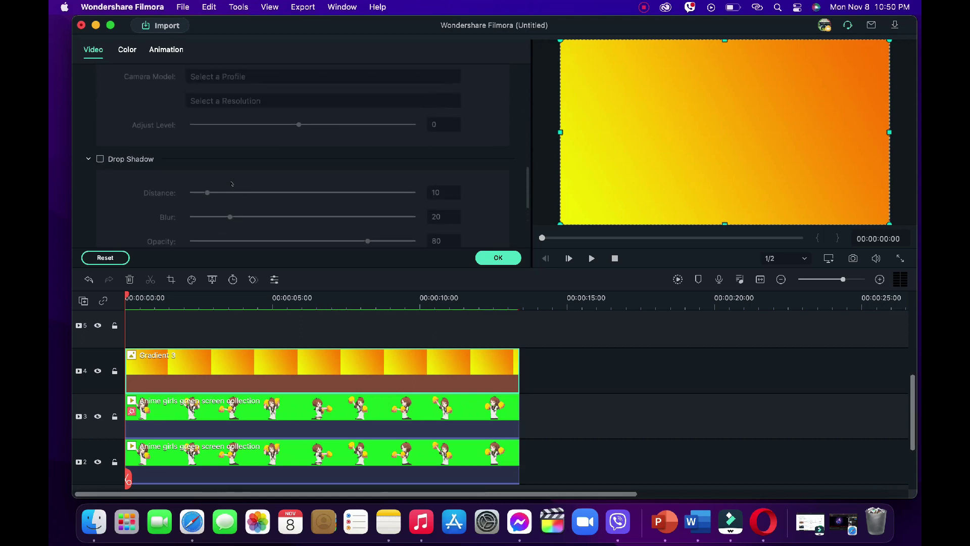
scroll(232, 184, up, 3)
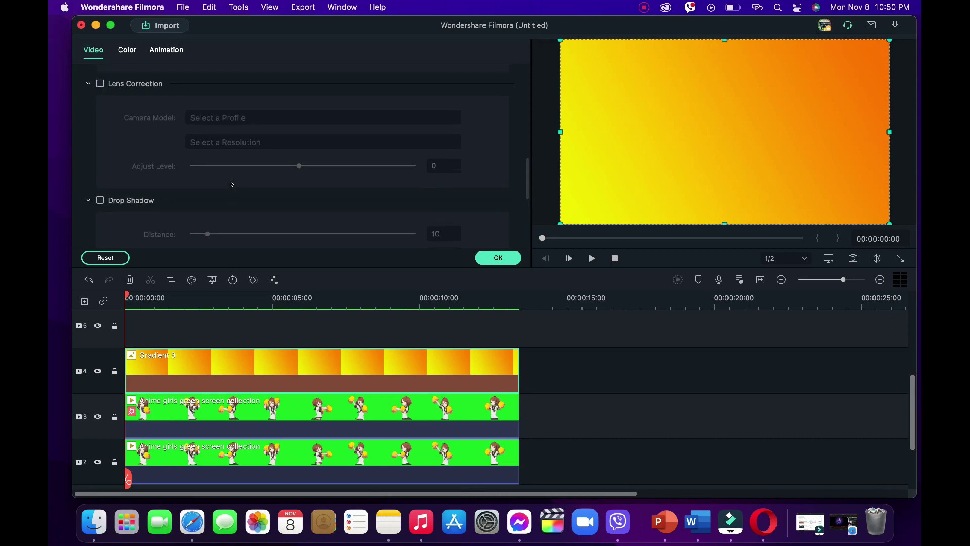
scroll(231, 184, up, 2)
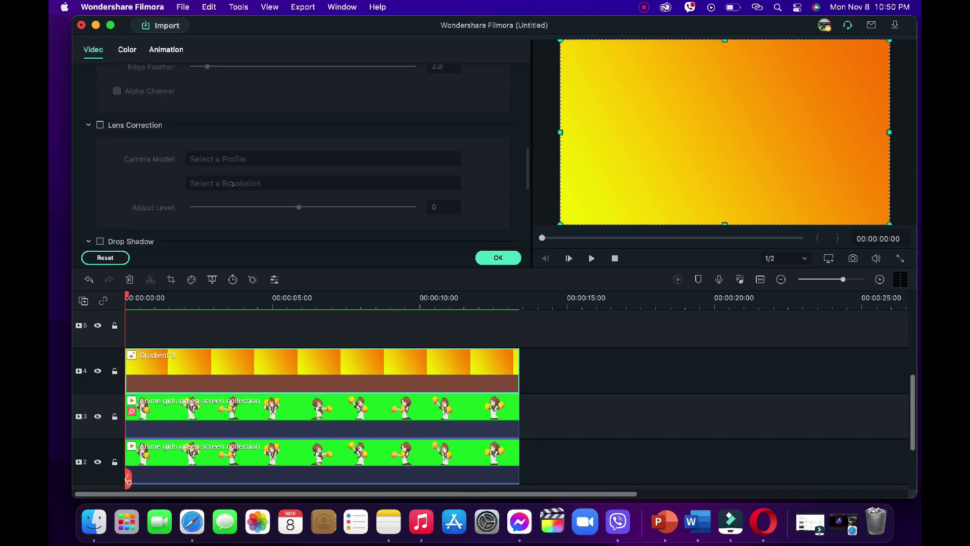
scroll(231, 184, up, 6)
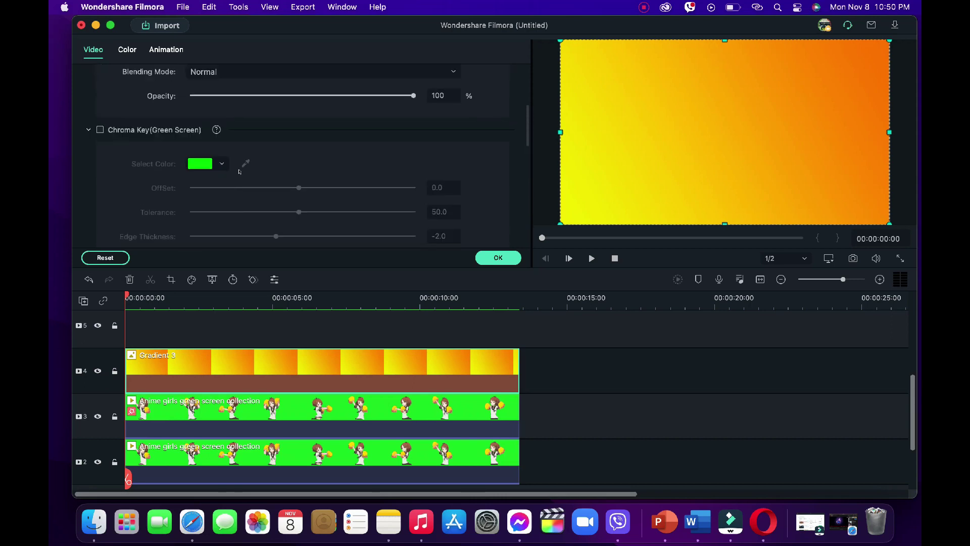
scroll(241, 170, up, 5)
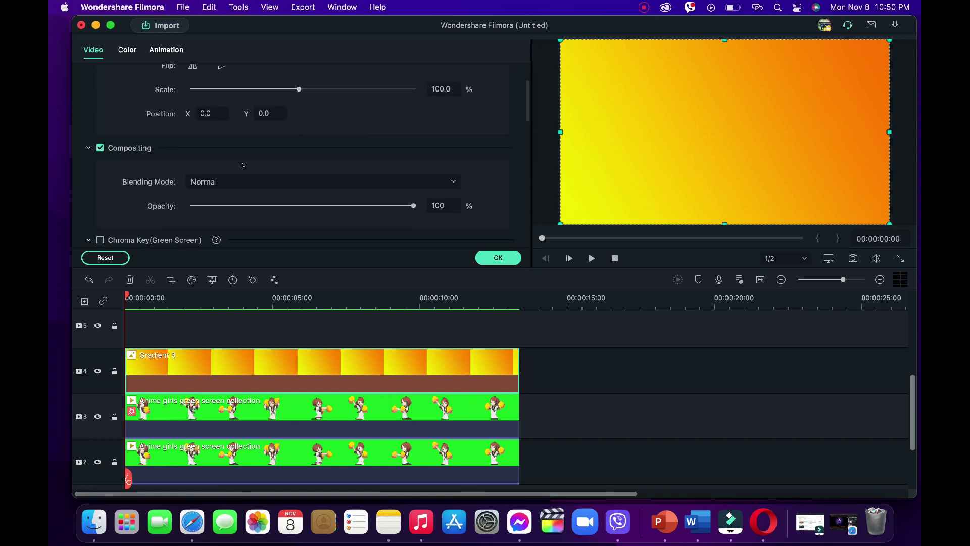
scroll(242, 165, up, 1)
click(254, 201)
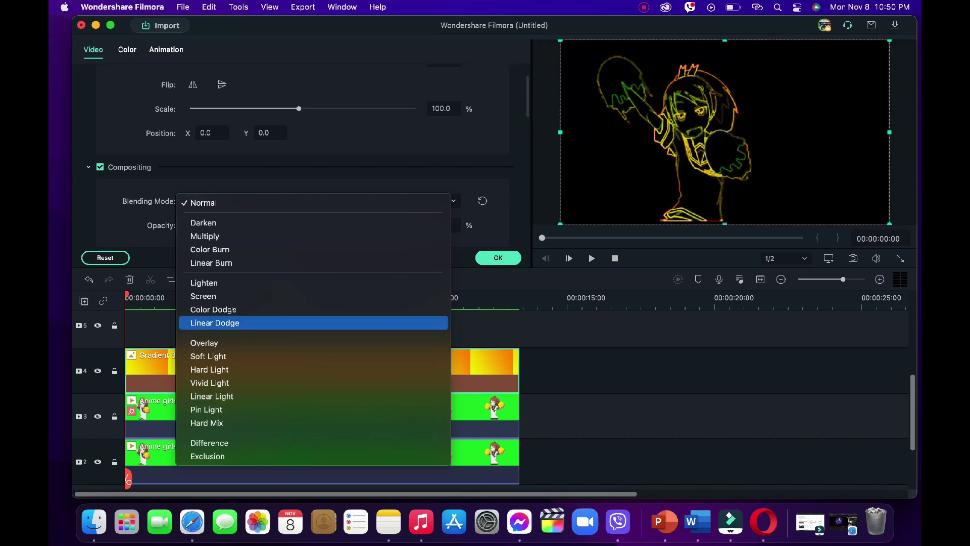
key(Escape)
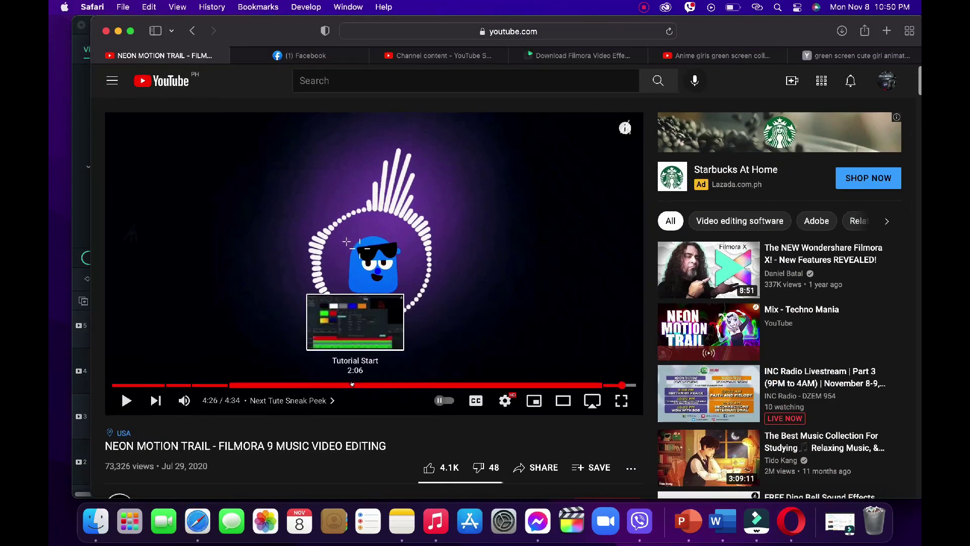
Review the neon motion trail tutorial video around 1:52 to 1:59 for the color layer's blending mode, then return to the Filmora project.
click(338, 384)
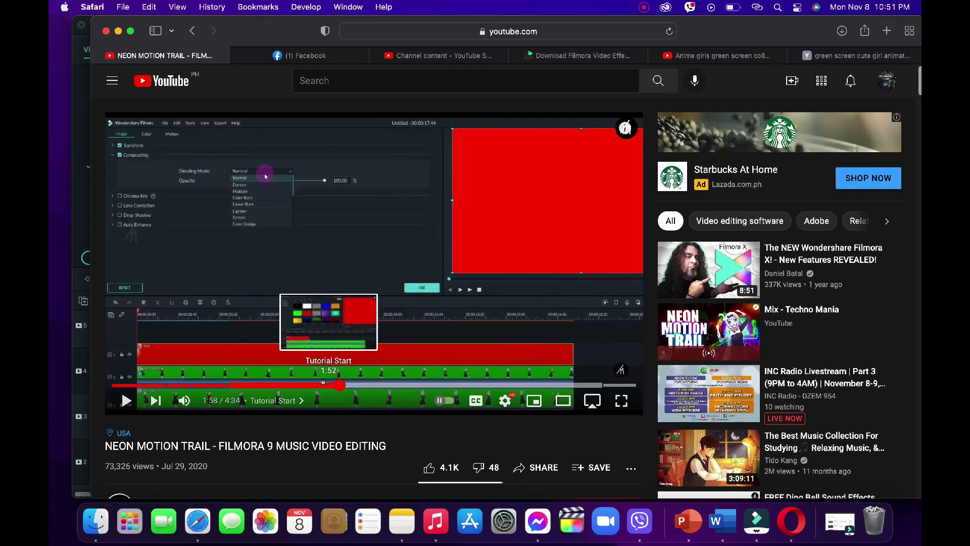
click(324, 384)
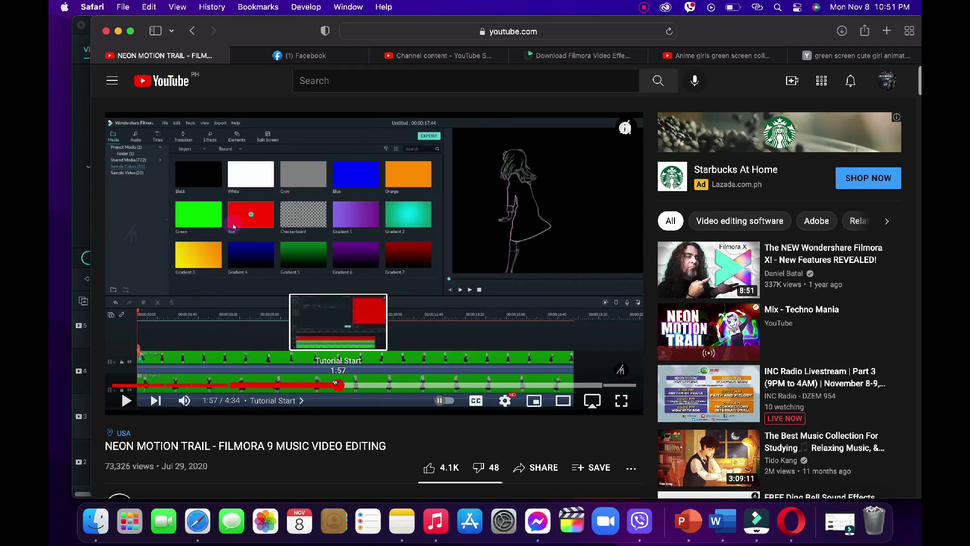
click(337, 385)
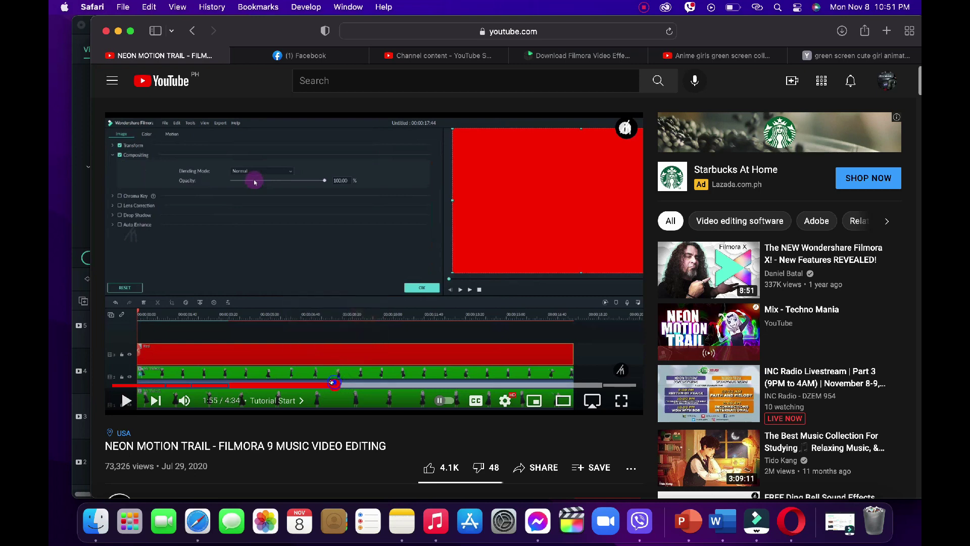
click(337, 384)
key(space)
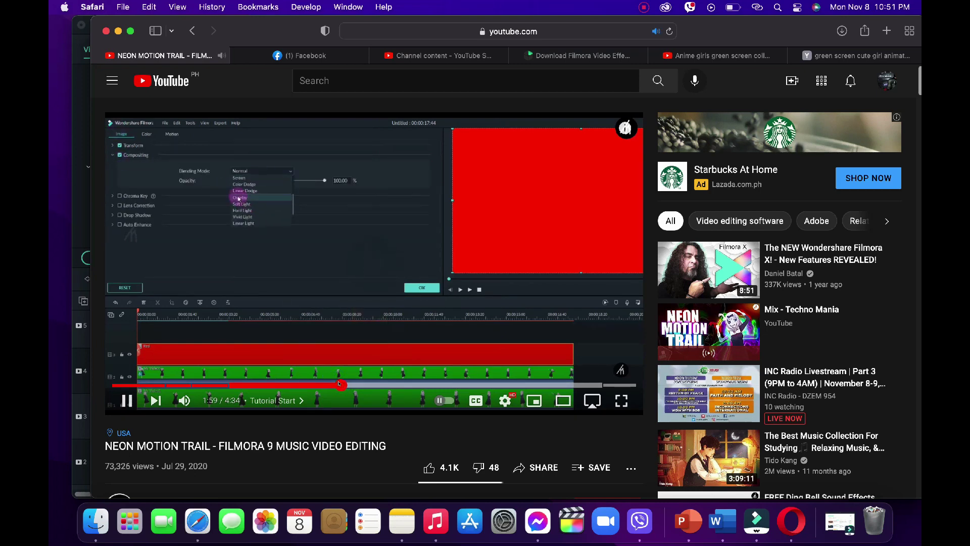
key(space)
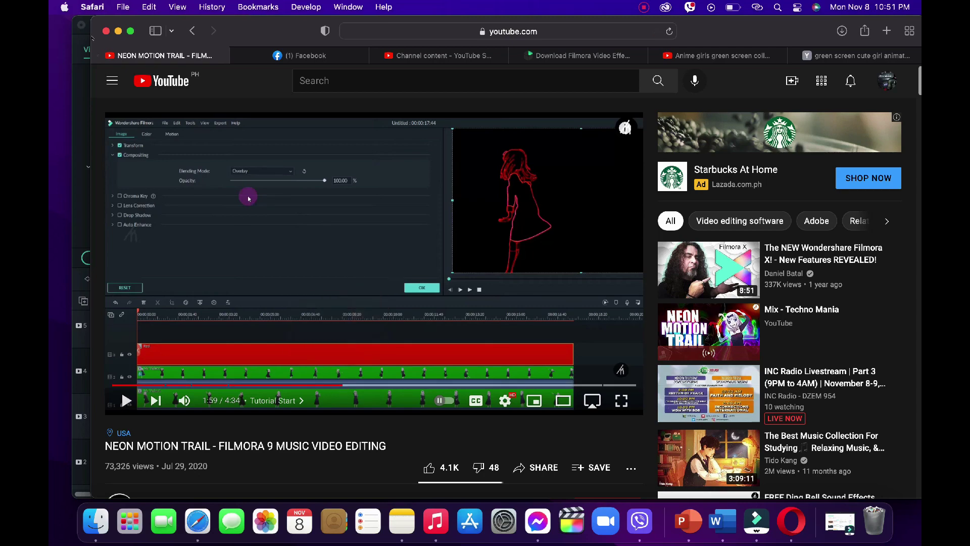
click(118, 31)
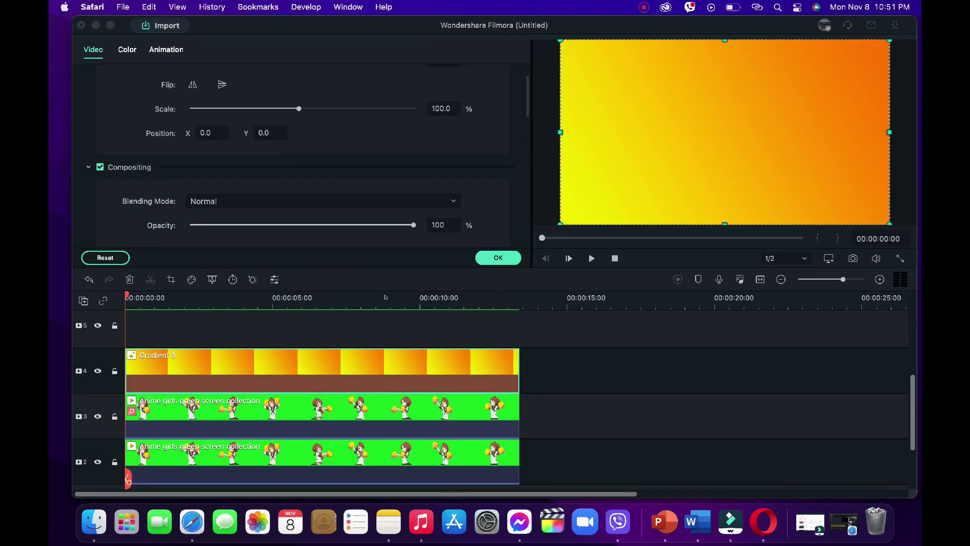
Set the Gradient 3 clip's blending mode to Overlay and apply the change.
click(289, 202)
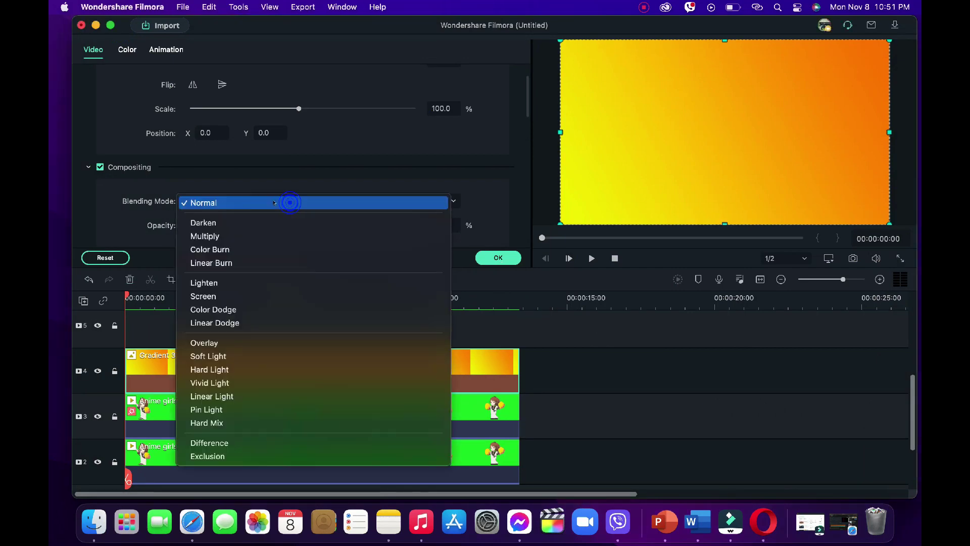
click(224, 342)
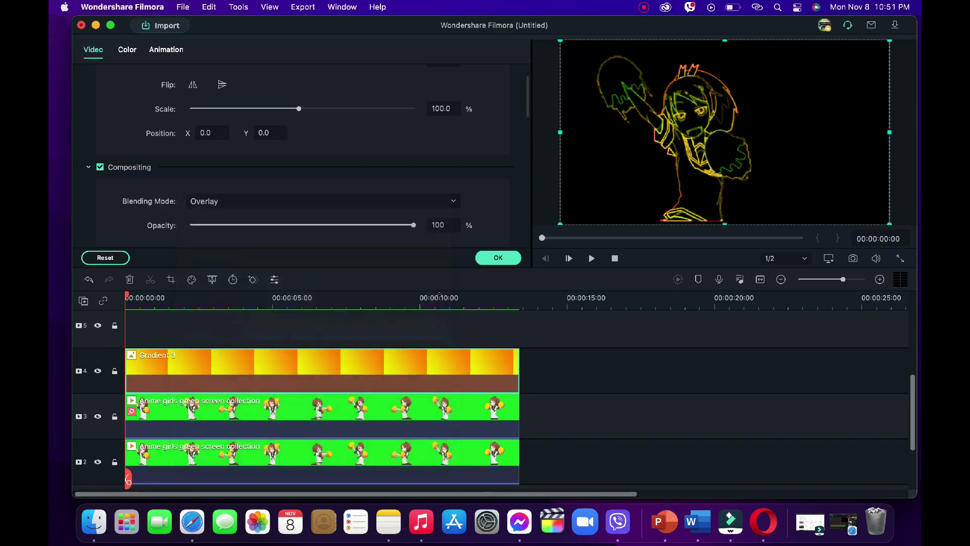
click(498, 258)
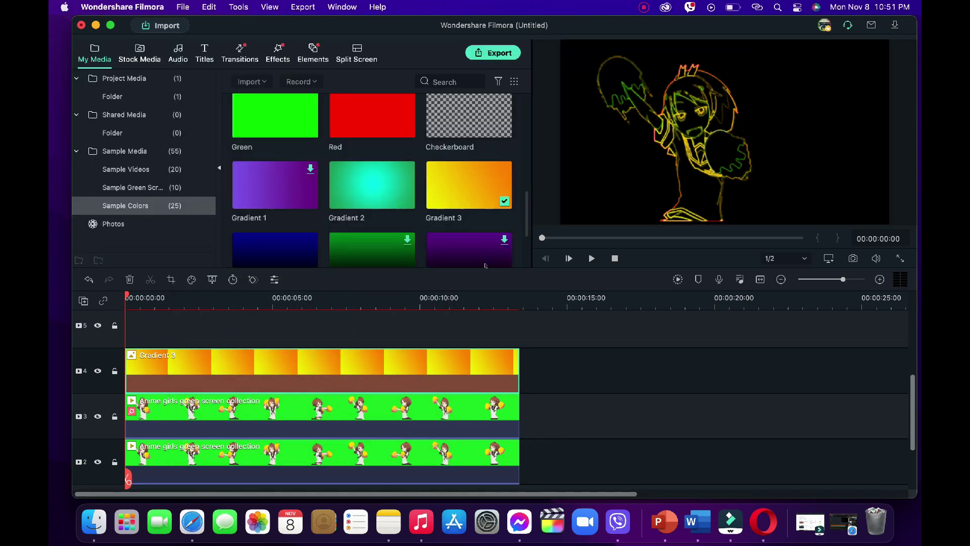
Export the project to the Desktop as a MOV video named YELLOW.
click(302, 7)
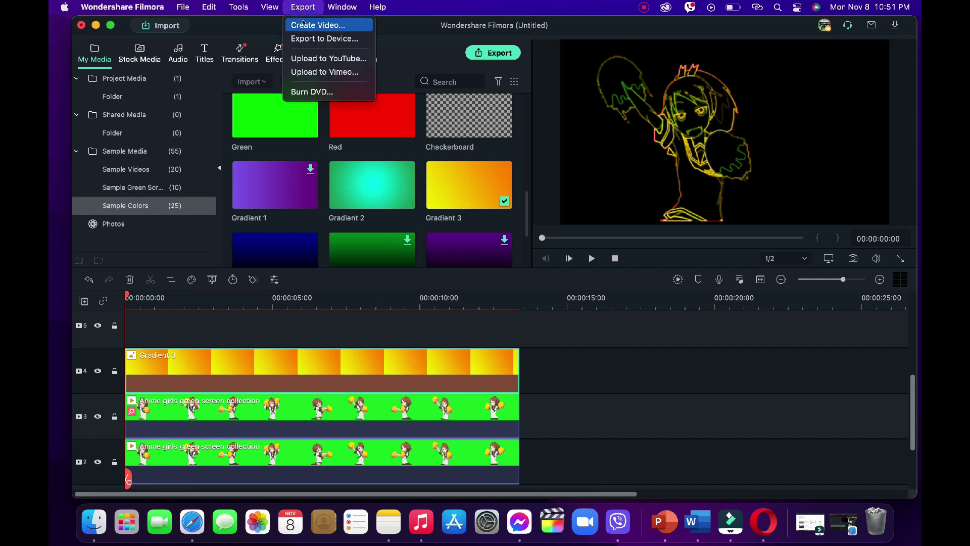
click(303, 24)
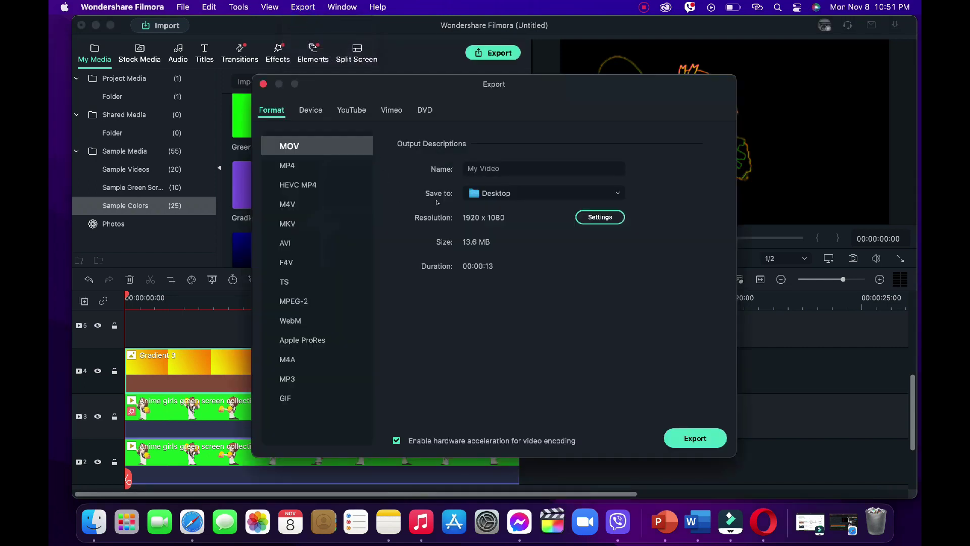
click(518, 166)
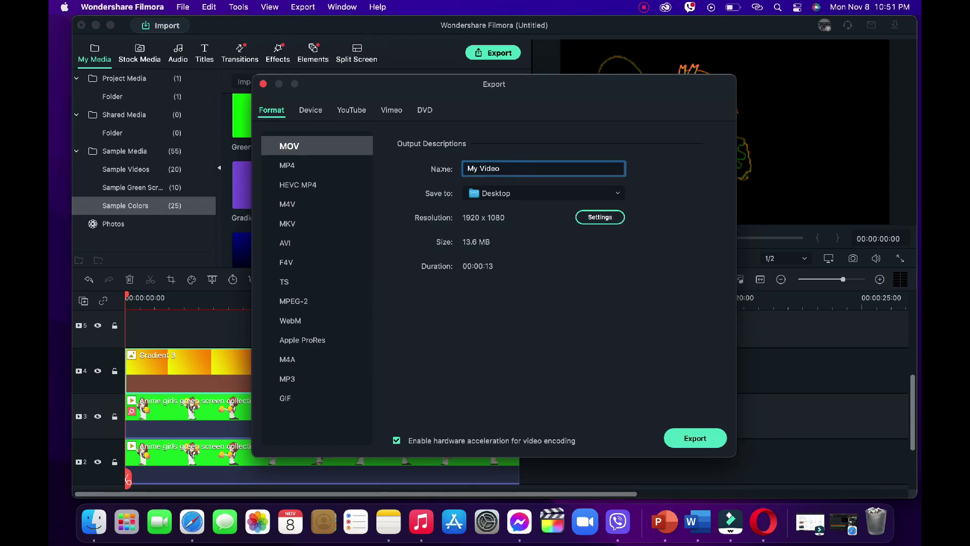
key(super+a)
text(YELLOW)
click(695, 438)
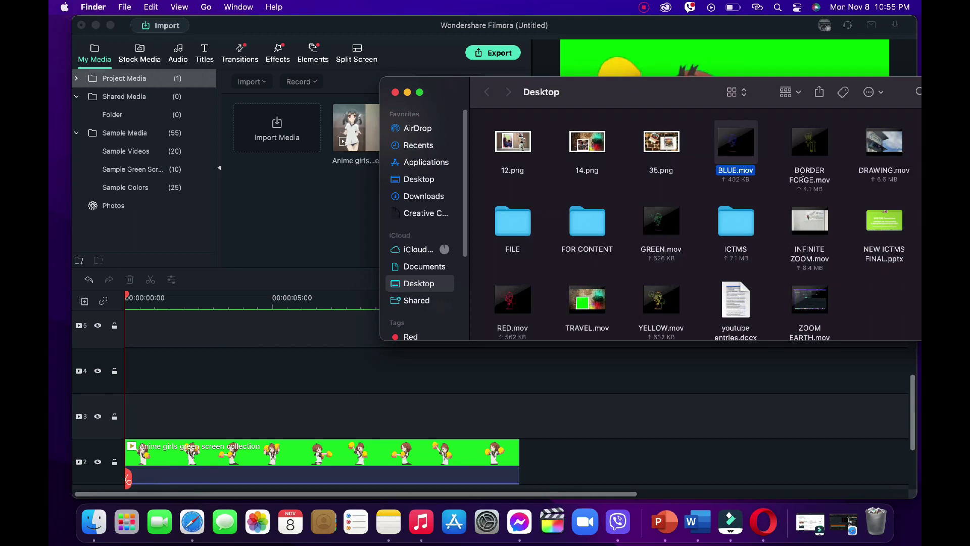
Import BLUE.mov, GREEN.mov, YELLOW.mov and RED.mov from the Desktop into the project media.
super+click(673, 230)
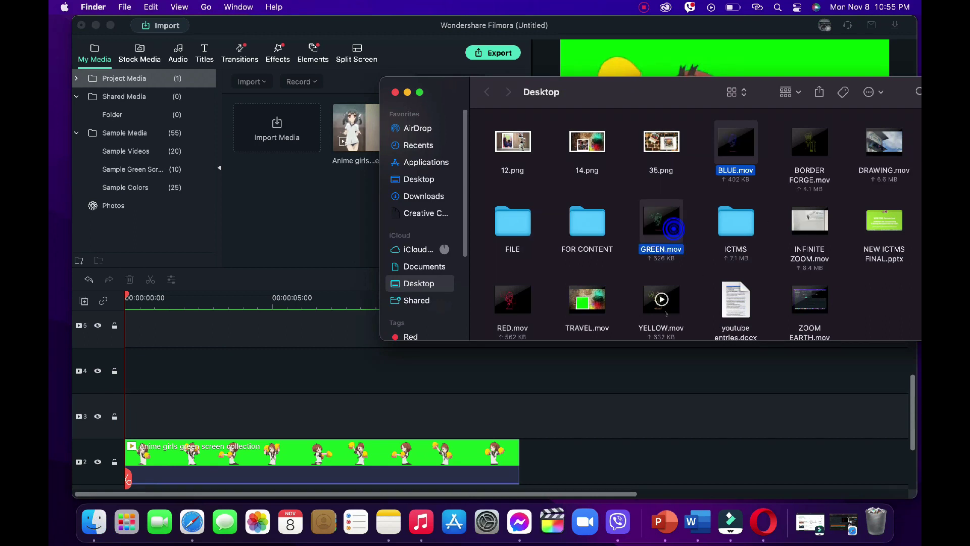
super+click(668, 309)
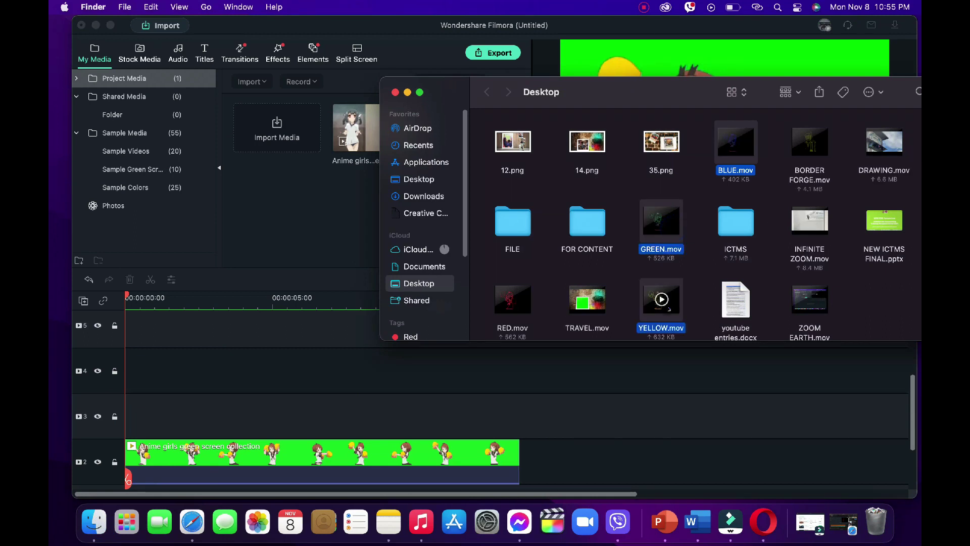
super+click(521, 307)
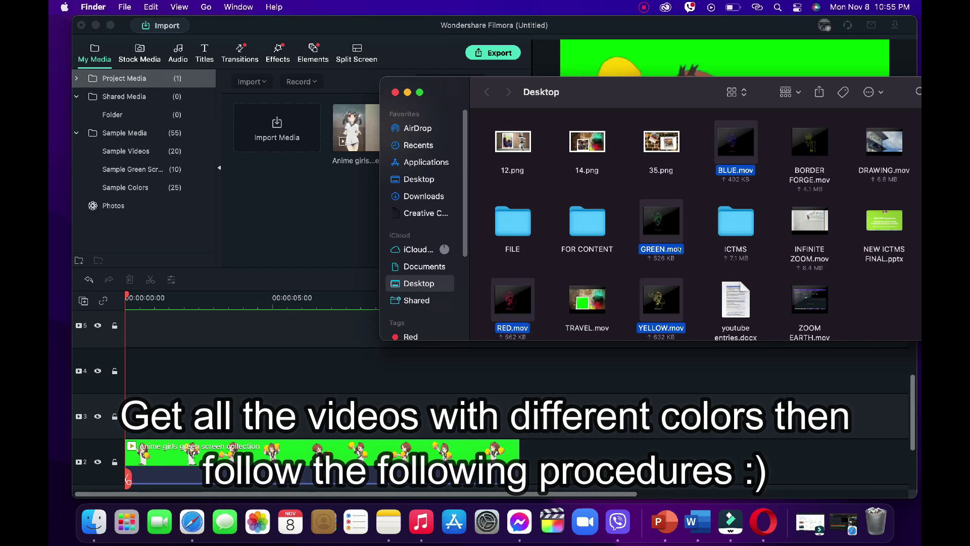
drag(679, 246, 333, 227)
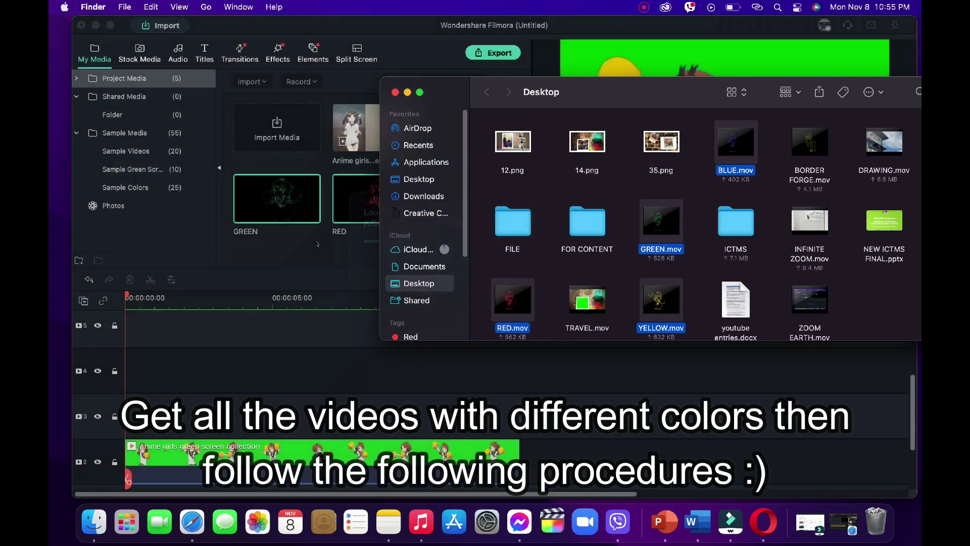
click(318, 245)
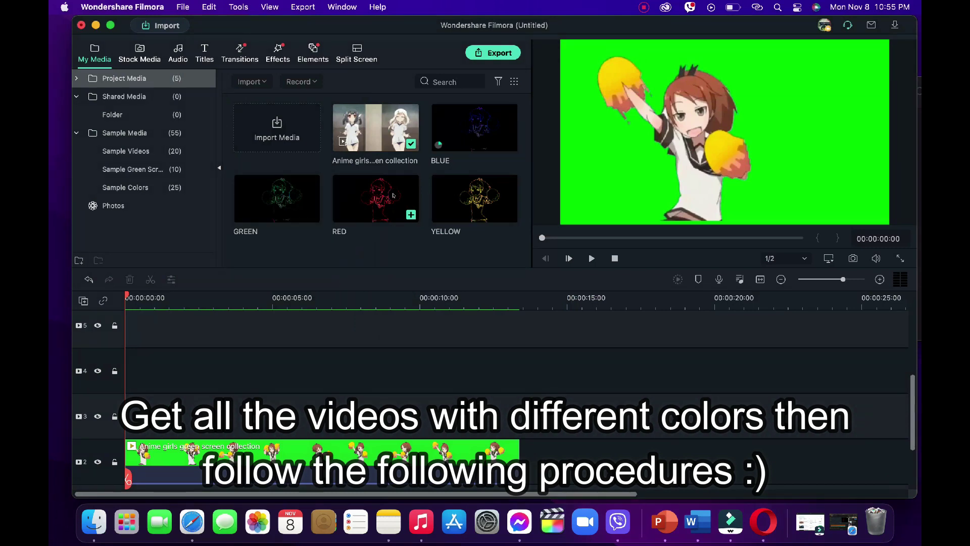
Place the RED clip on track 3 above the green screen clip, starting at 00:00:00:03.
drag(335, 258, 142, 414)
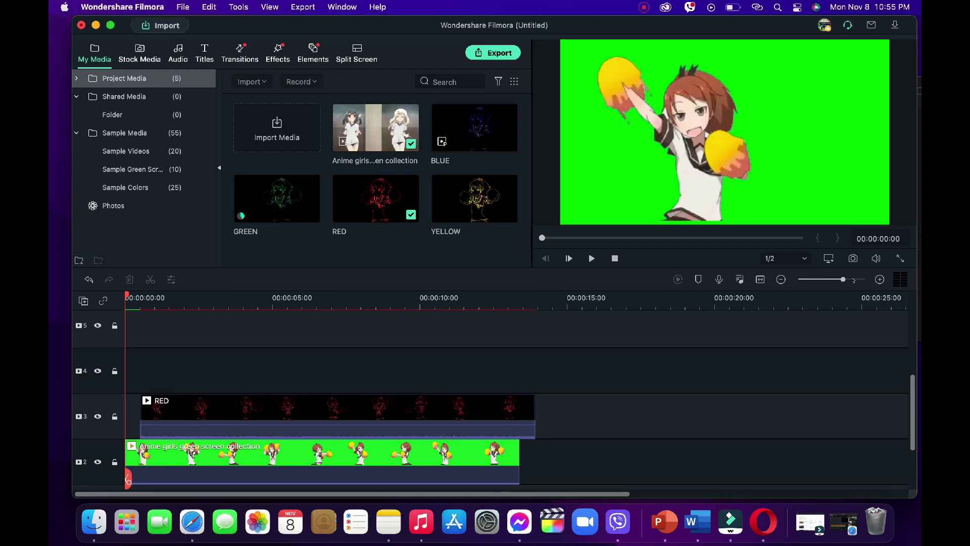
drag(843, 279, 862, 279)
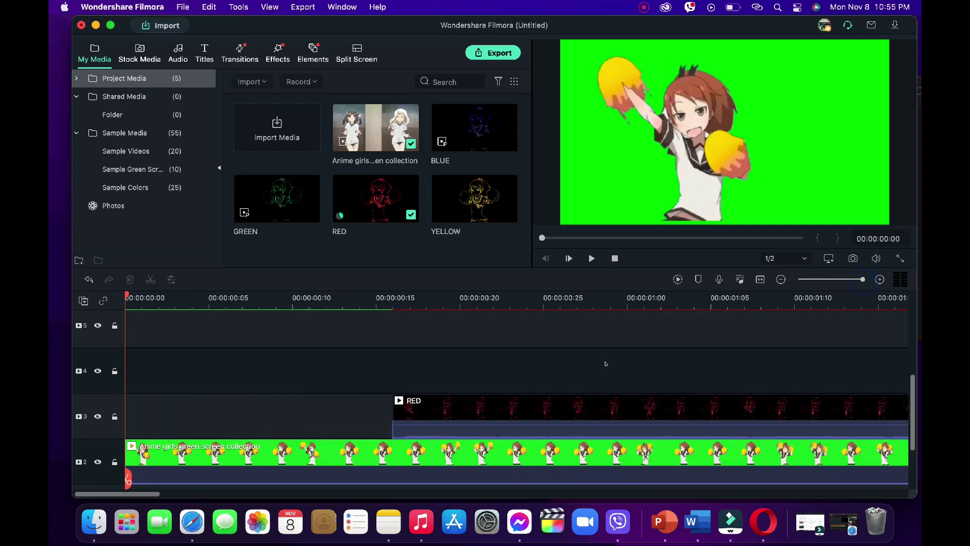
click(481, 399)
drag(482, 400, 279, 400)
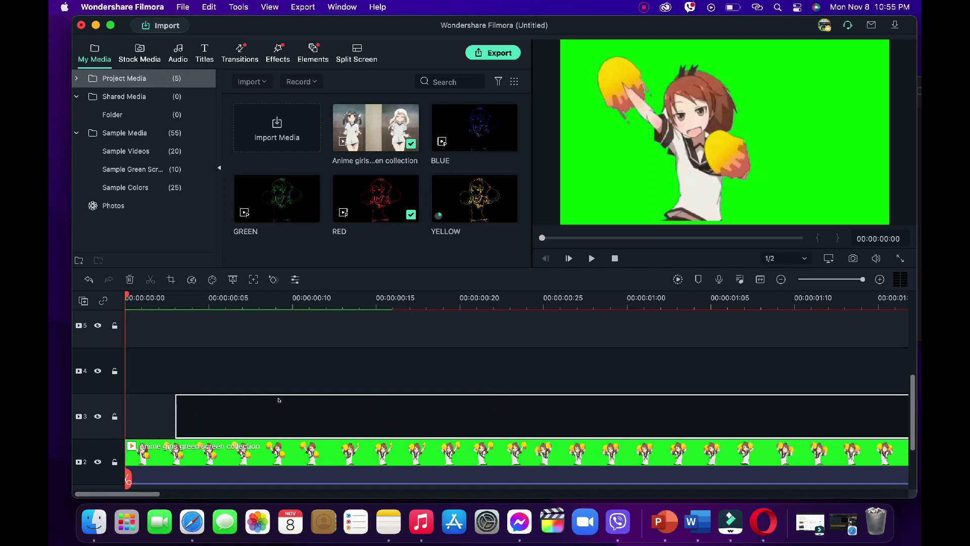
click(142, 300)
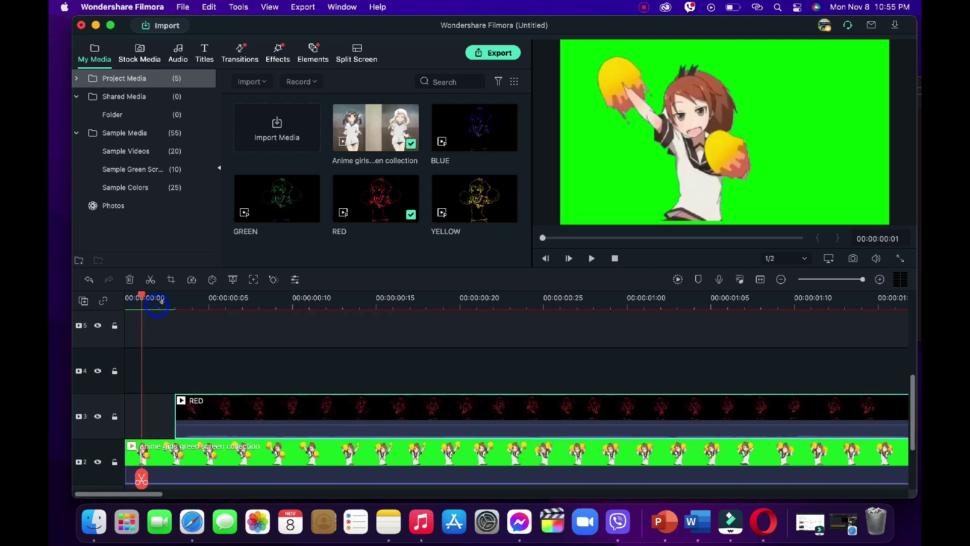
drag(152, 301, 172, 302)
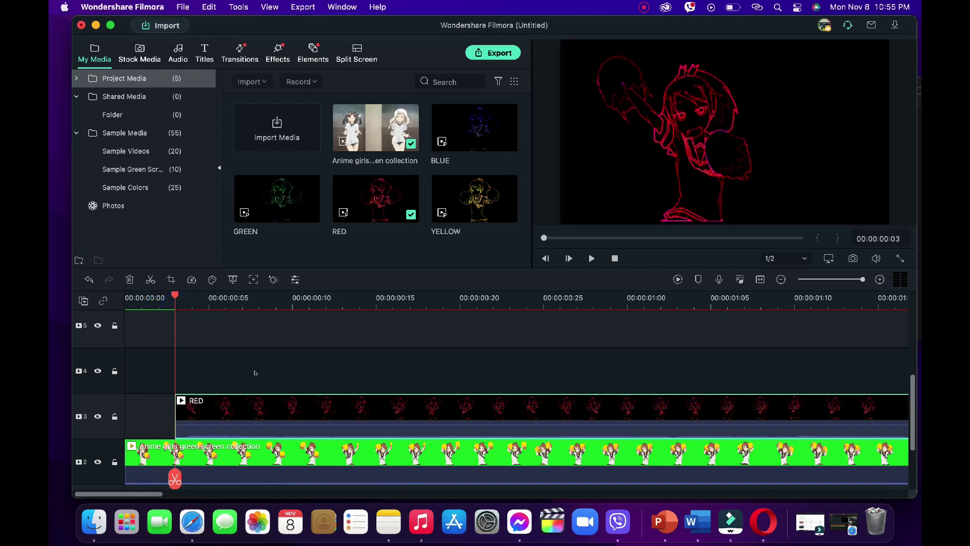
Place the BLUE clip on track 4, starting at 00:00:00:06.
click(192, 305)
click(208, 301)
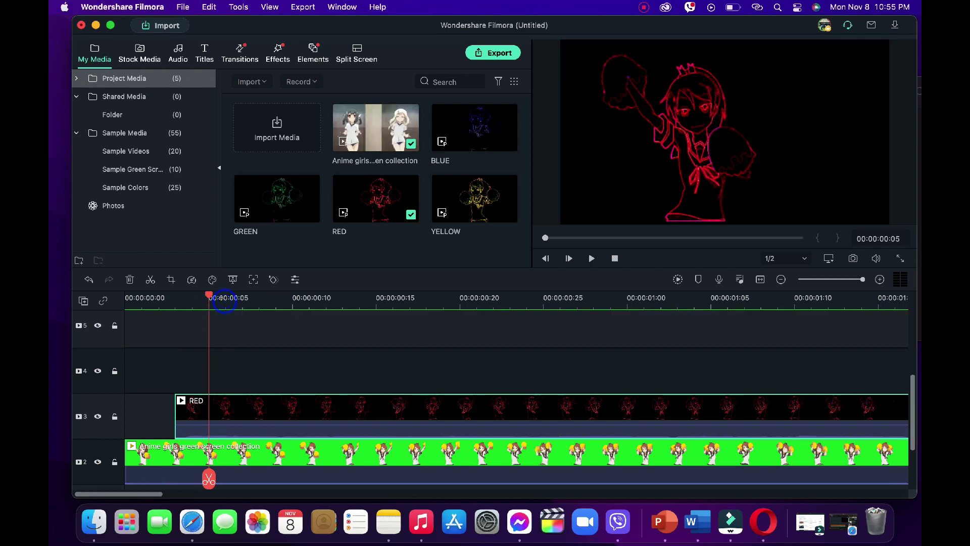
click(224, 300)
mouse_move(483, 145)
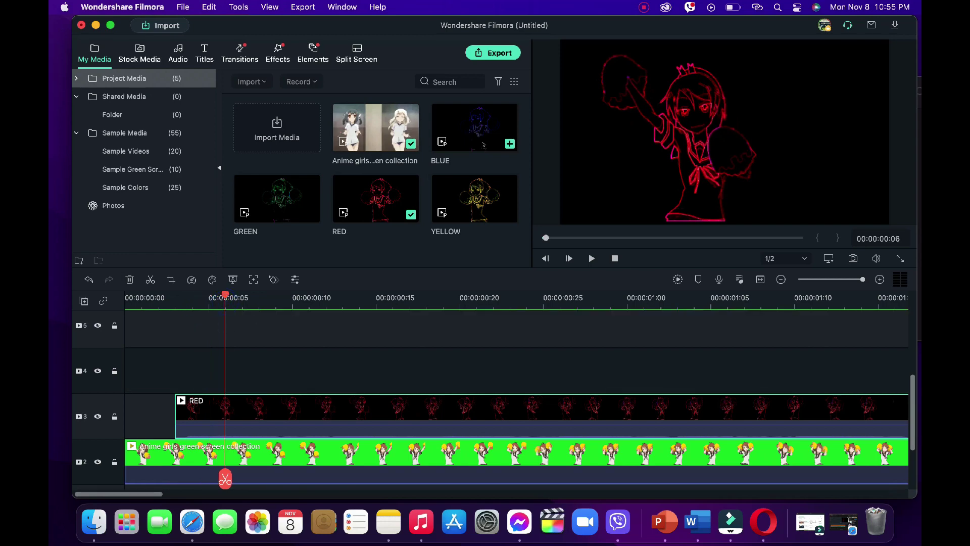
drag(473, 142, 240, 360)
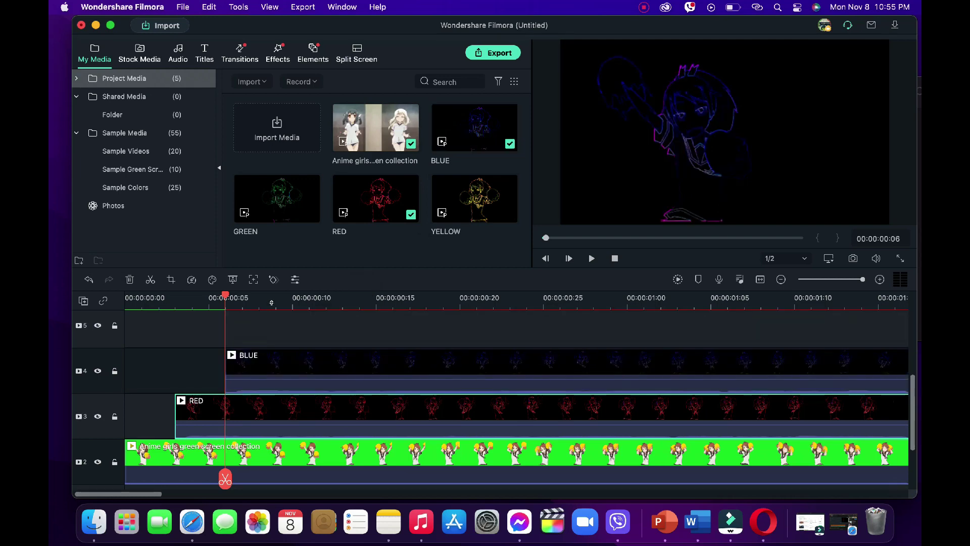
Place the YELLOW clip on track 5, starting at 00:00:00:09.
click(271, 303)
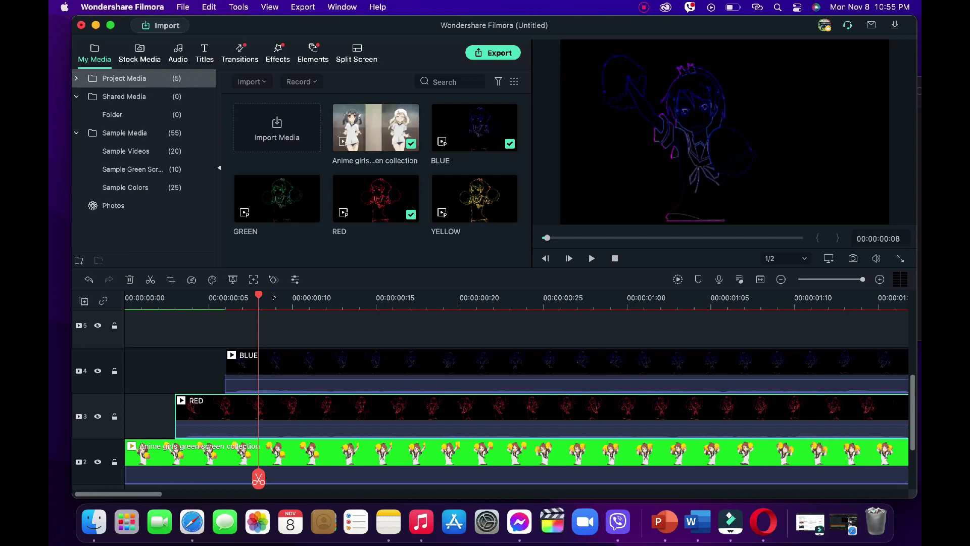
click(276, 303)
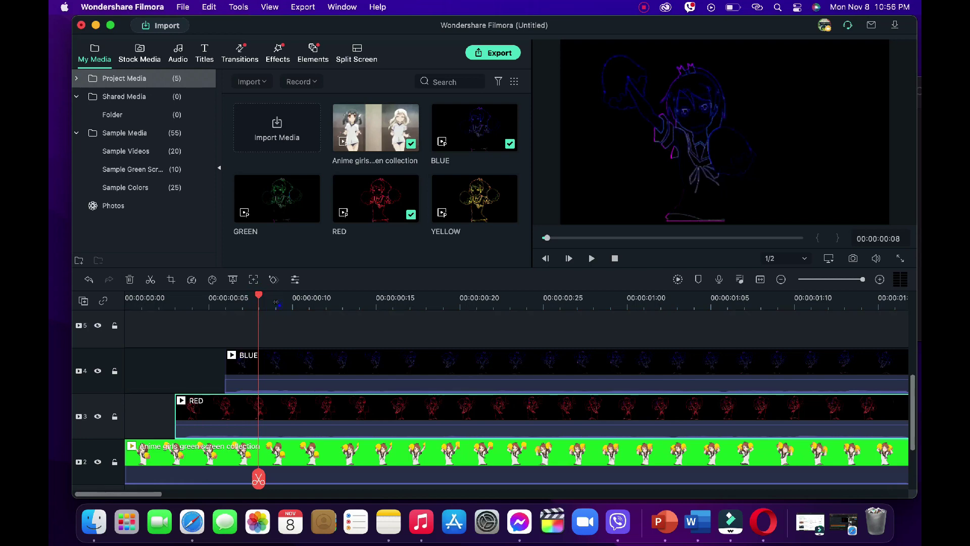
click(279, 304)
click(287, 302)
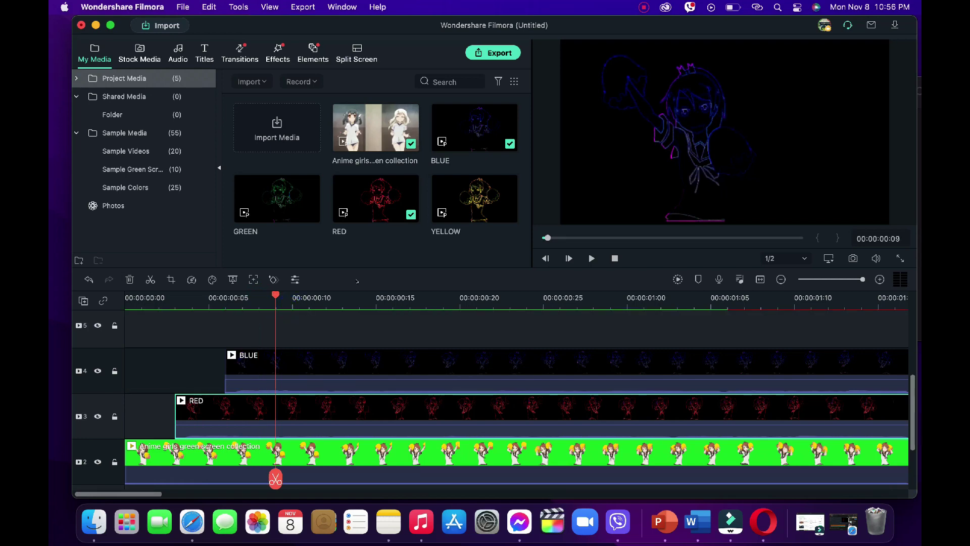
drag(473, 203, 307, 313)
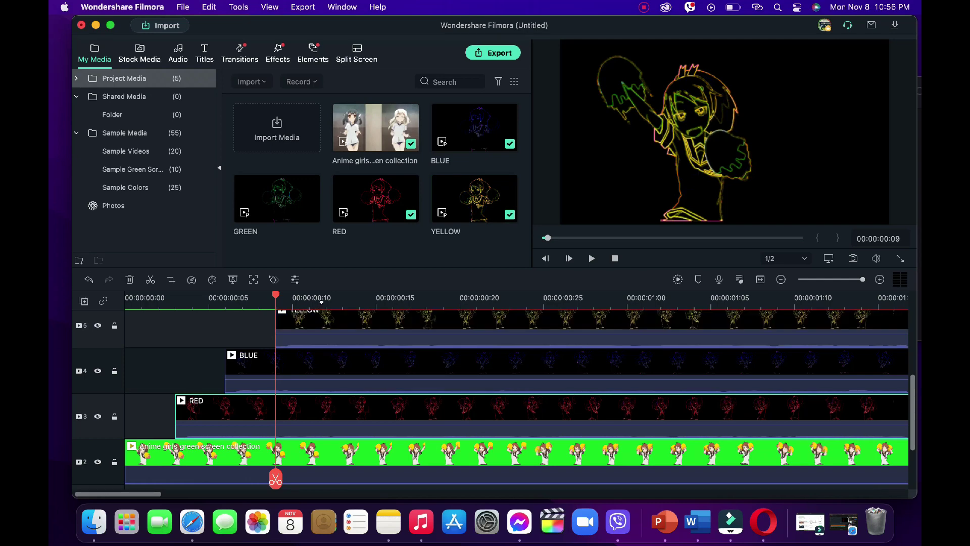
Place the GREEN clip on track 6, starting at 00:00:00:12.
click(324, 301)
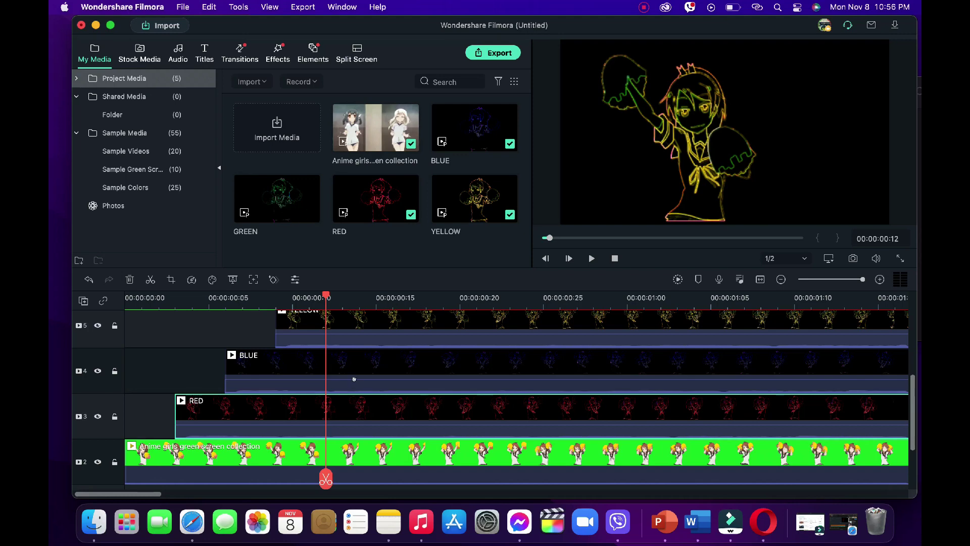
scroll(353, 379, up, 5)
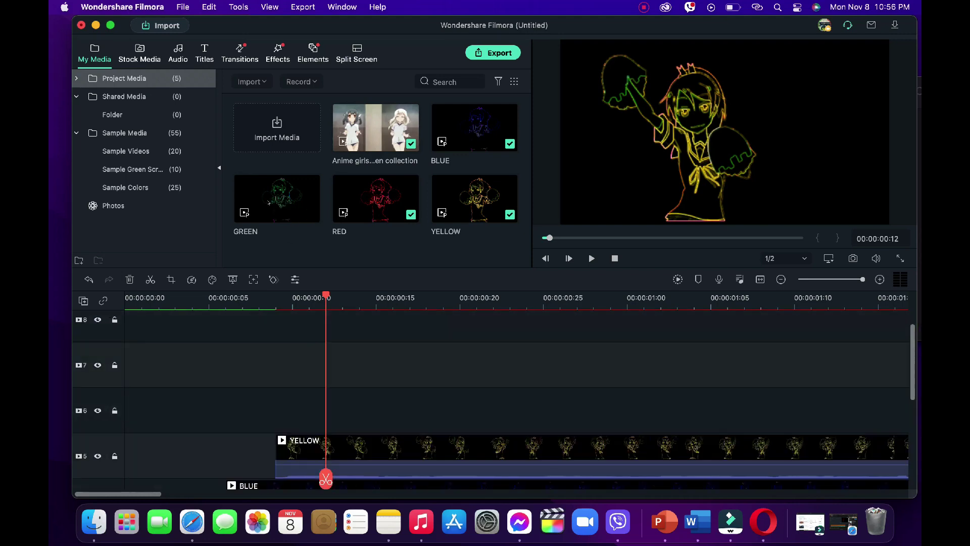
drag(268, 201, 323, 392)
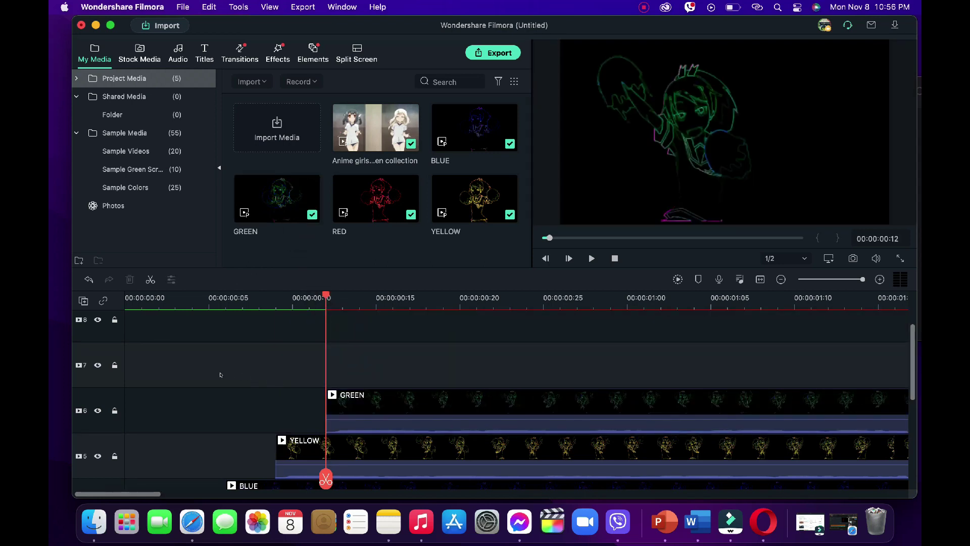
scroll(220, 374, down, 5)
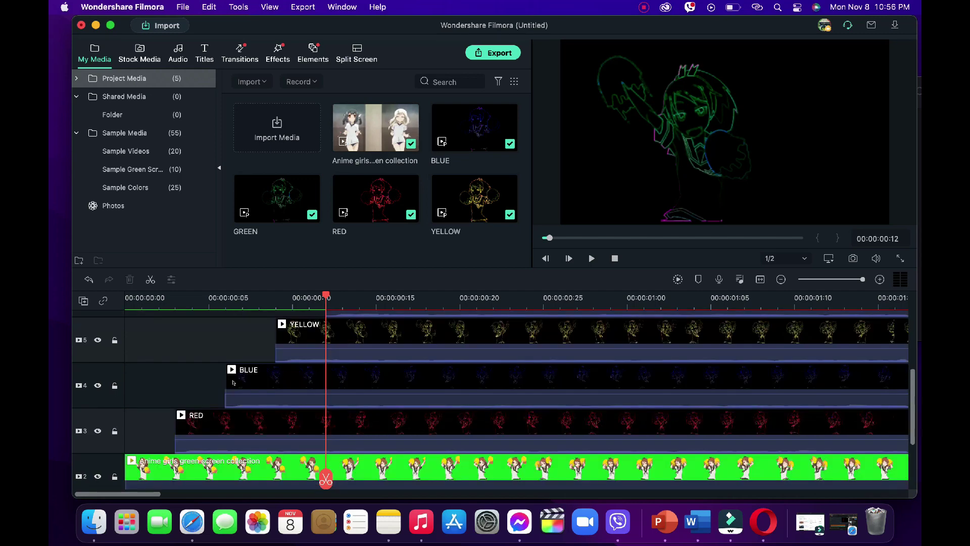
scroll(233, 382, down, 4)
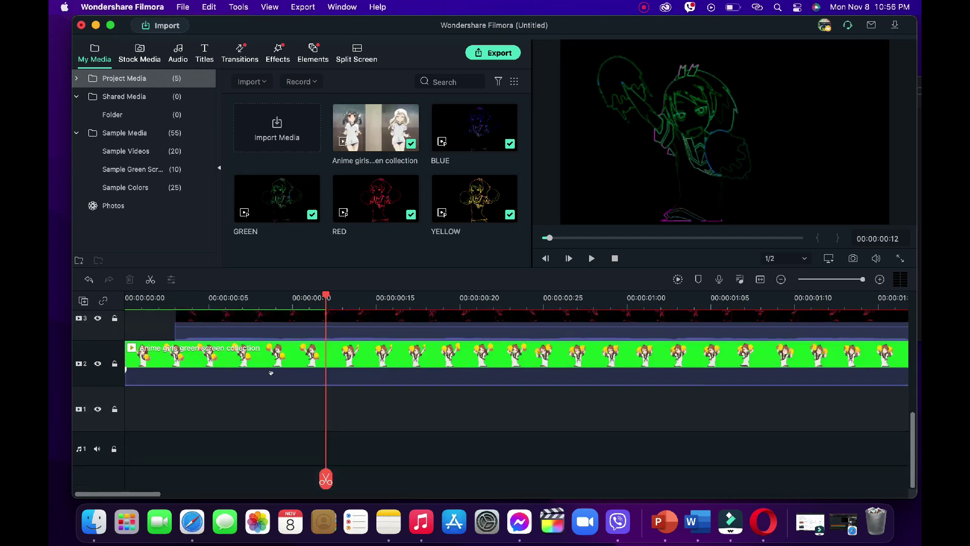
scroll(271, 372, up, 2)
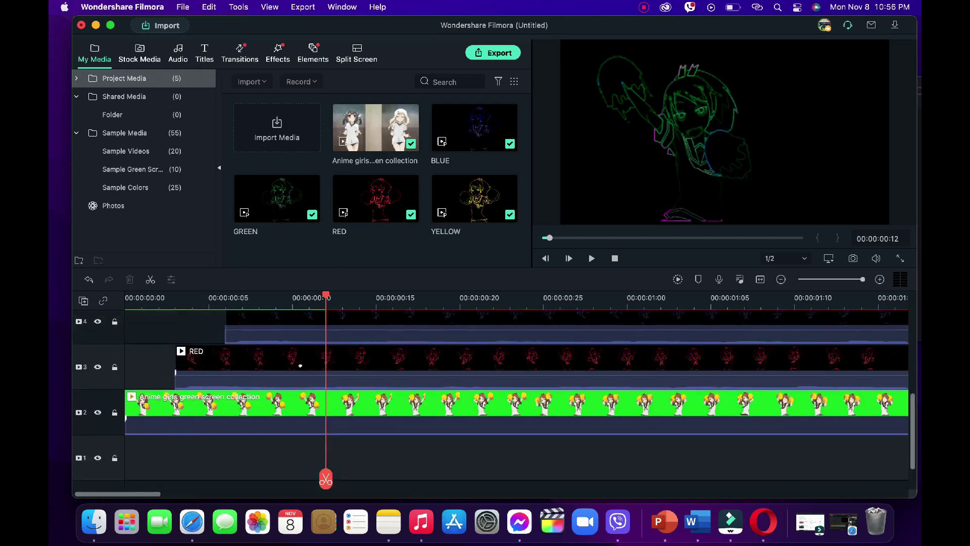
click(301, 365)
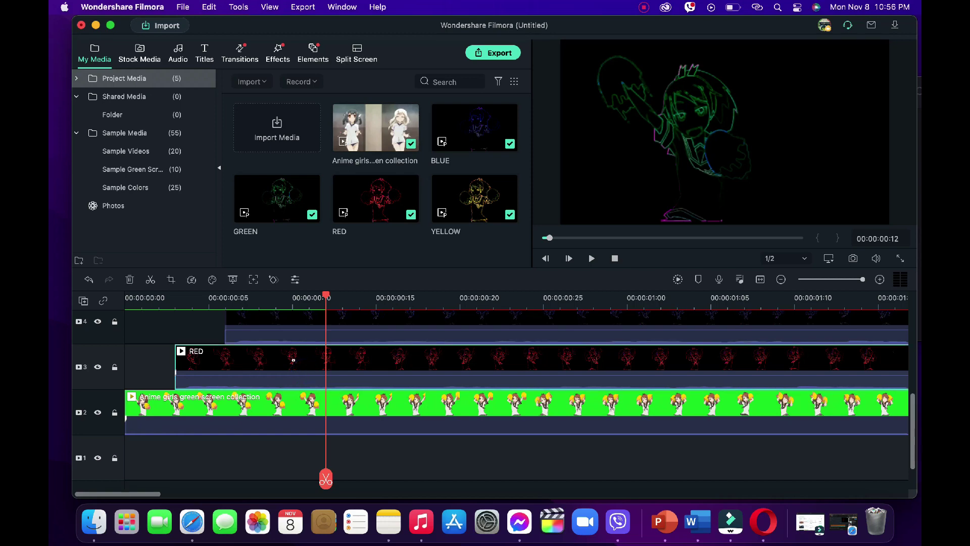
double_click(293, 359)
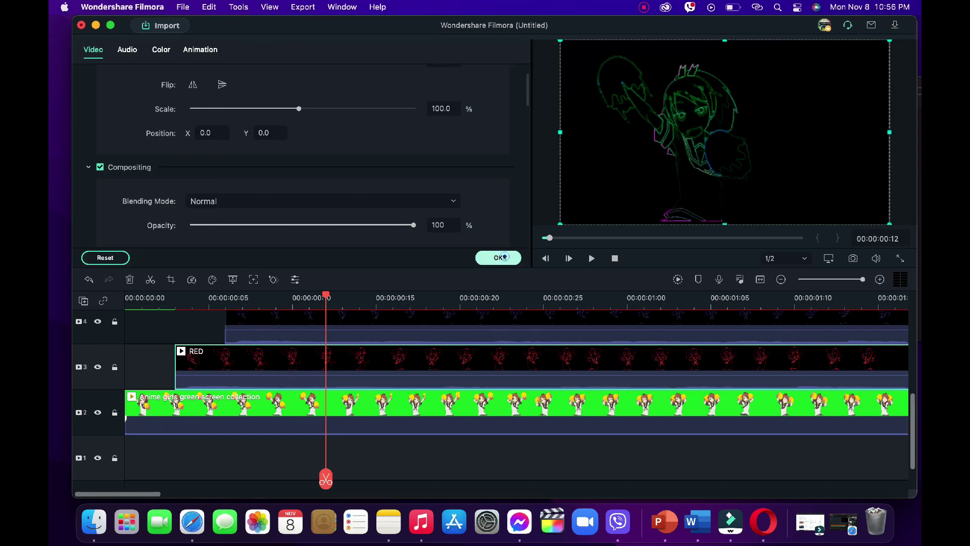
click(498, 257)
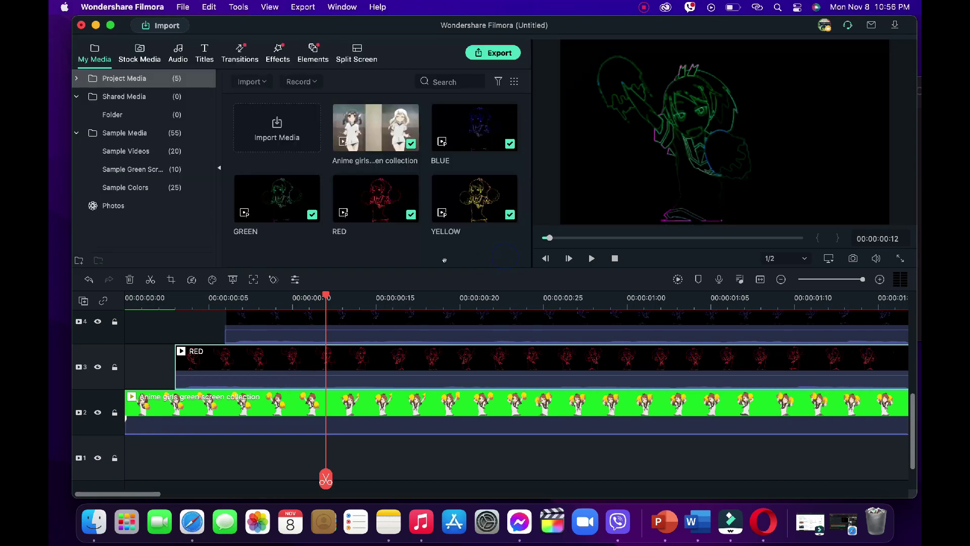
Search the effects library for "glow" and apply the Glow effect to the RED clip on track 3.
click(278, 58)
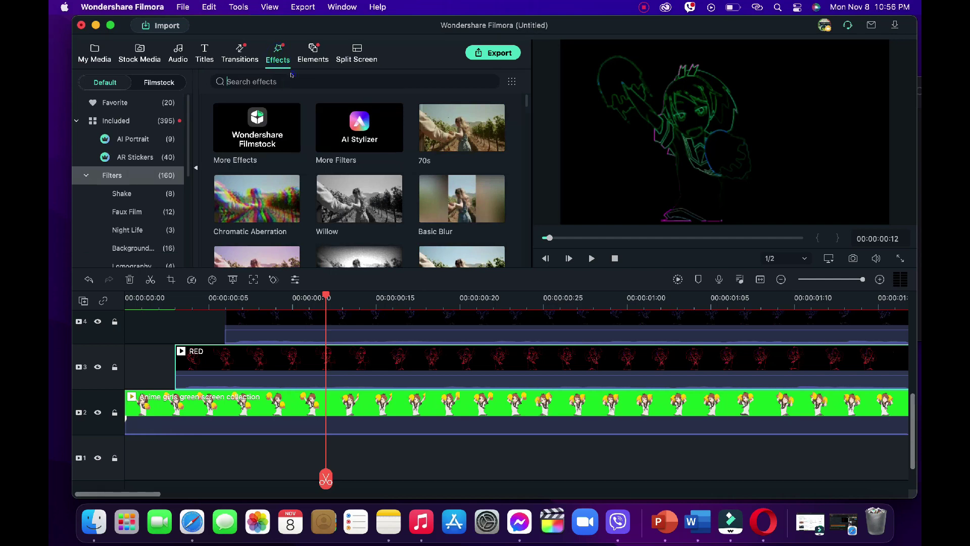
click(292, 76)
text(glow)
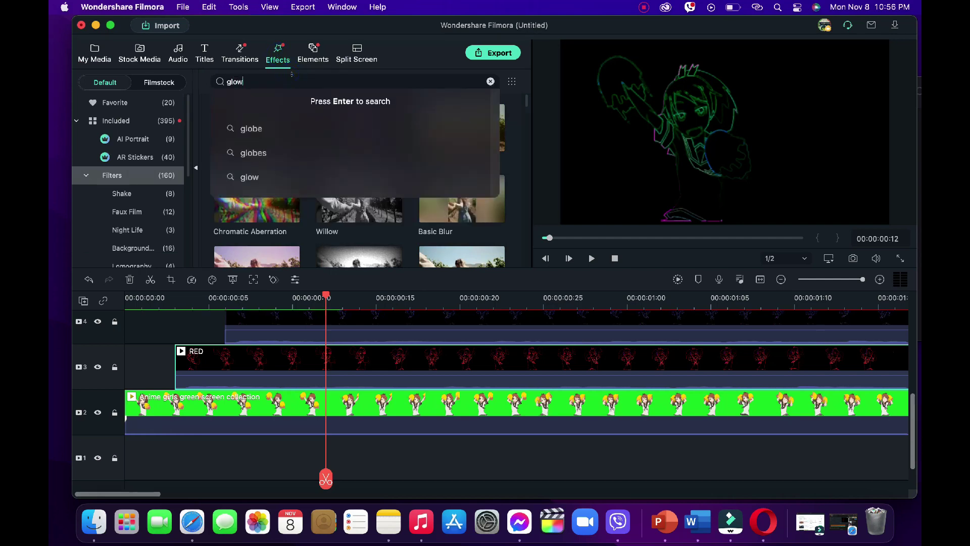
key(Return)
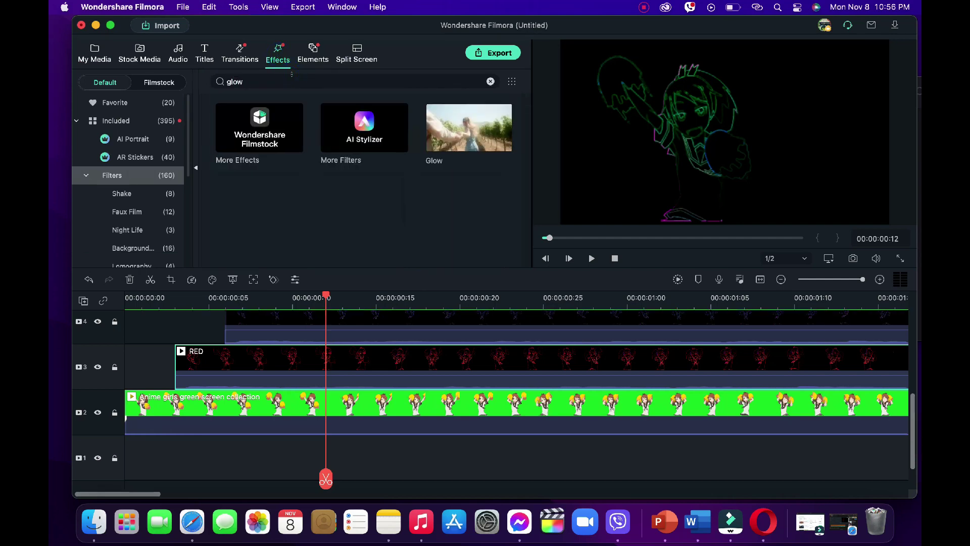
click(467, 126)
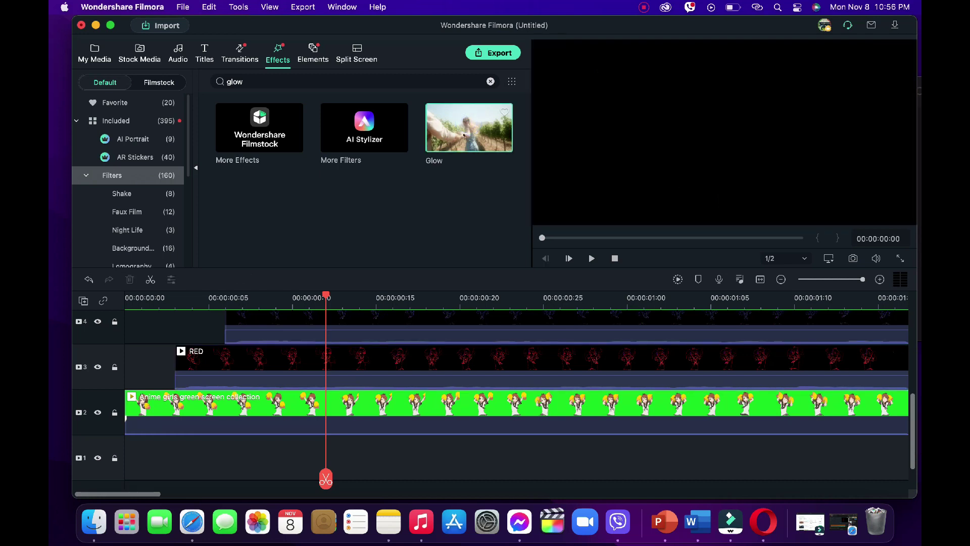
drag(467, 125, 357, 352)
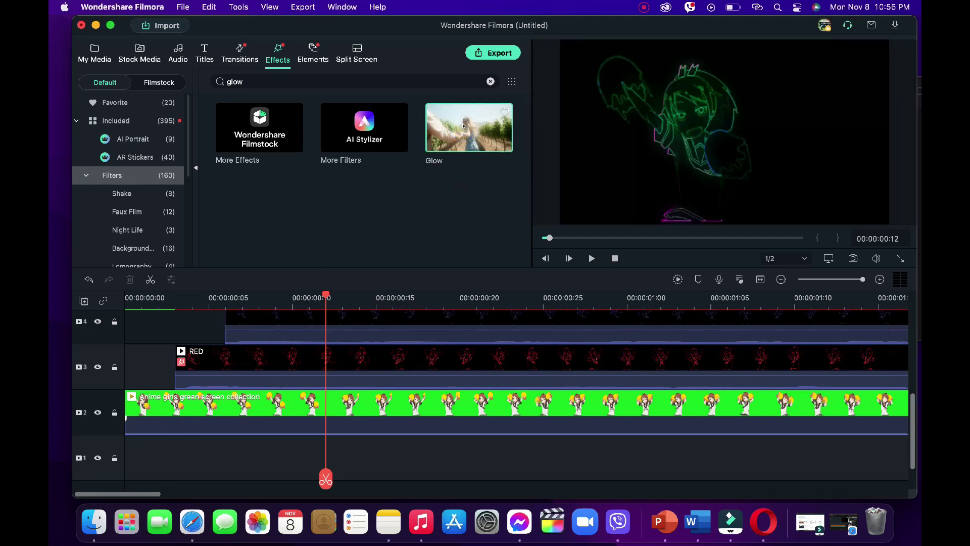
Add two more Glow effects to the RED clip so that three are stacked on it.
drag(461, 128, 415, 205)
drag(444, 144, 340, 335)
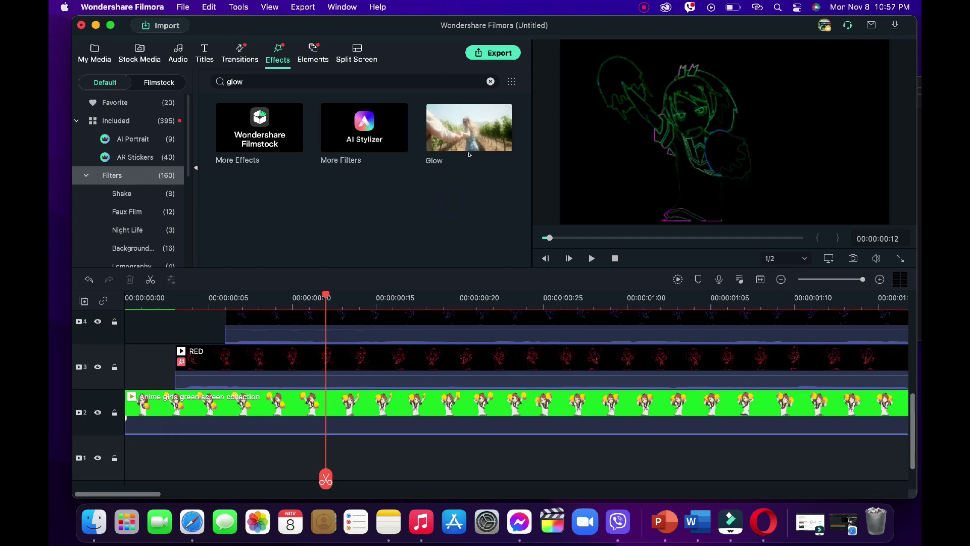
drag(472, 143, 372, 357)
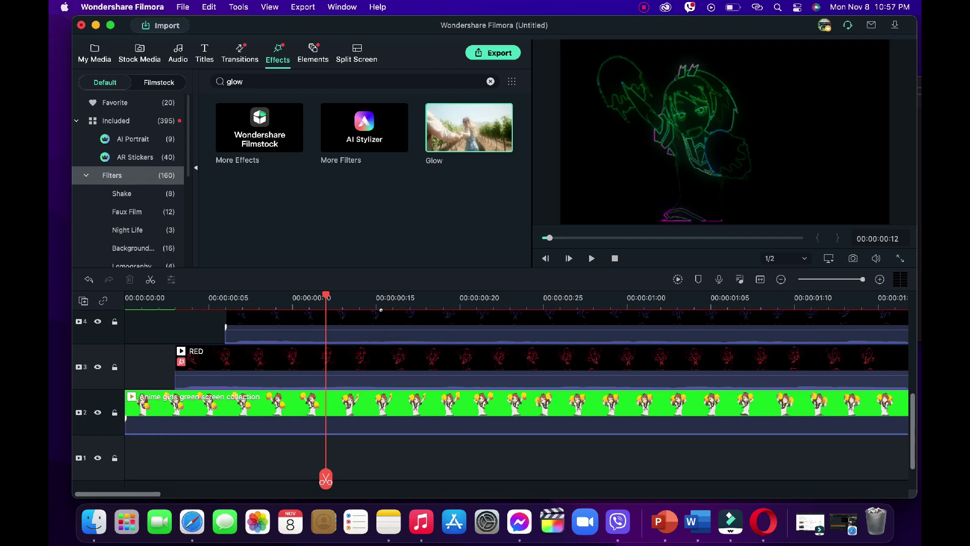
Open the RED clip's video effect settings and set the first Glow's radius to 2.
click(376, 357)
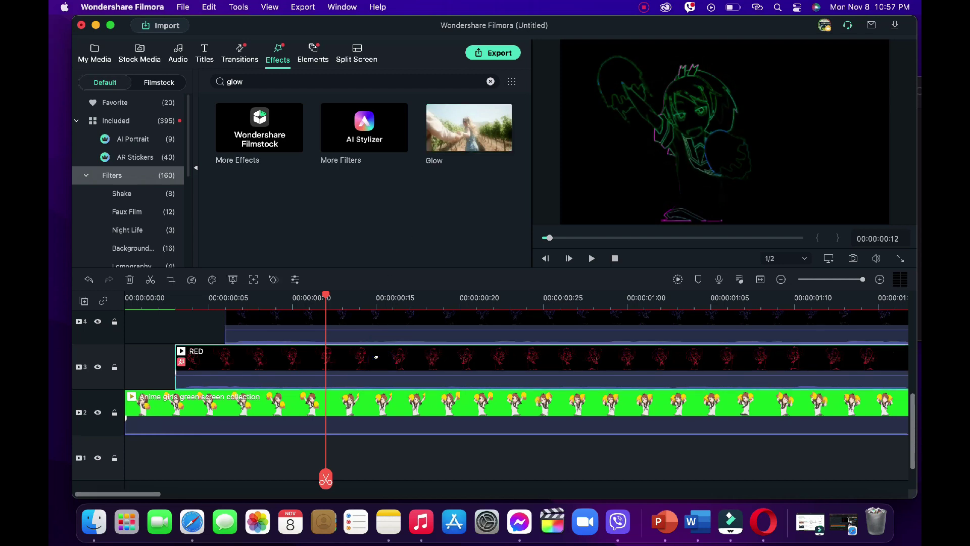
right_click(375, 358)
click(361, 372)
double_click(358, 363)
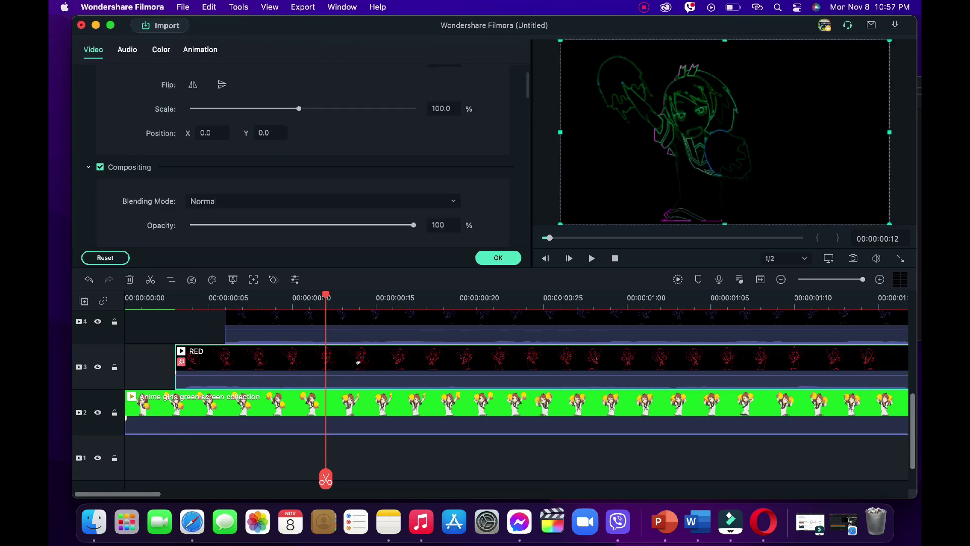
scroll(199, 202, down, 2)
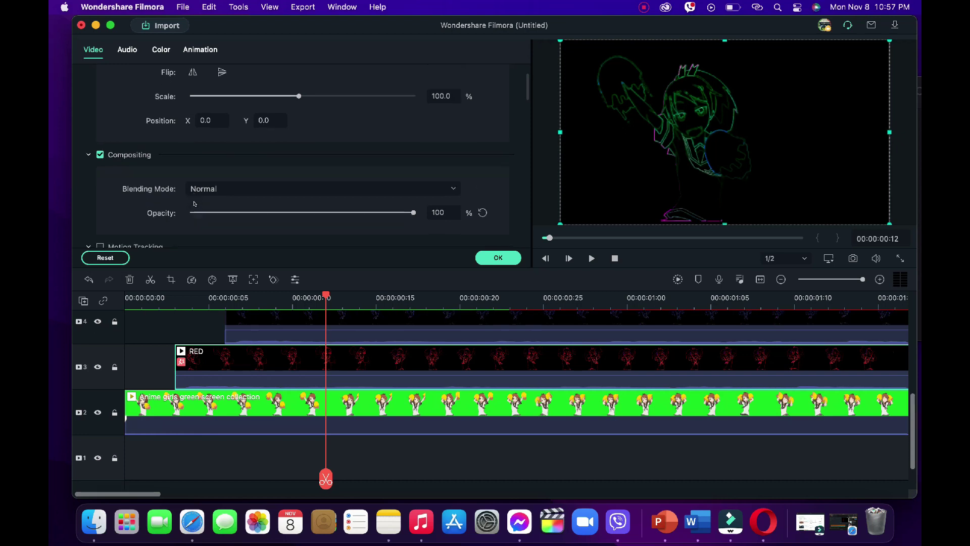
scroll(200, 202, down, 3)
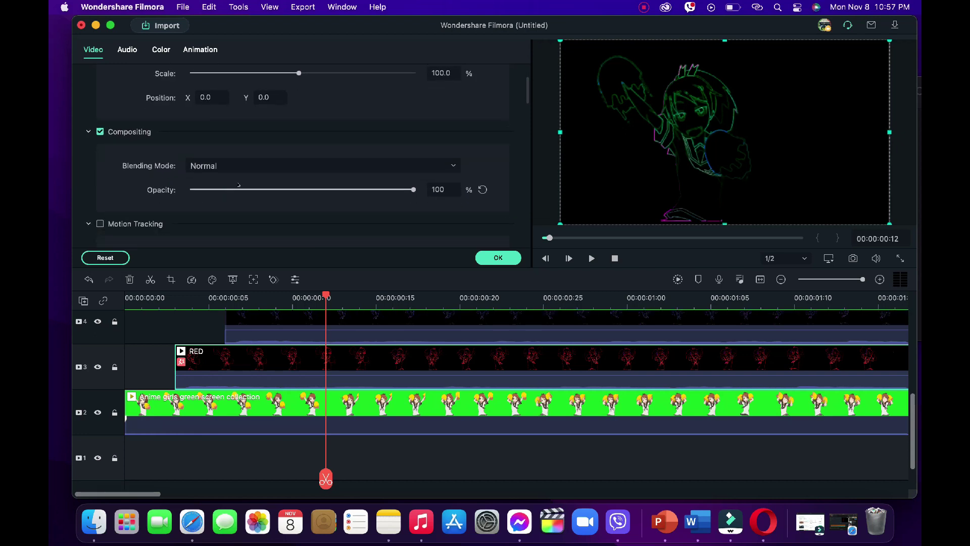
scroll(245, 171, down, 20)
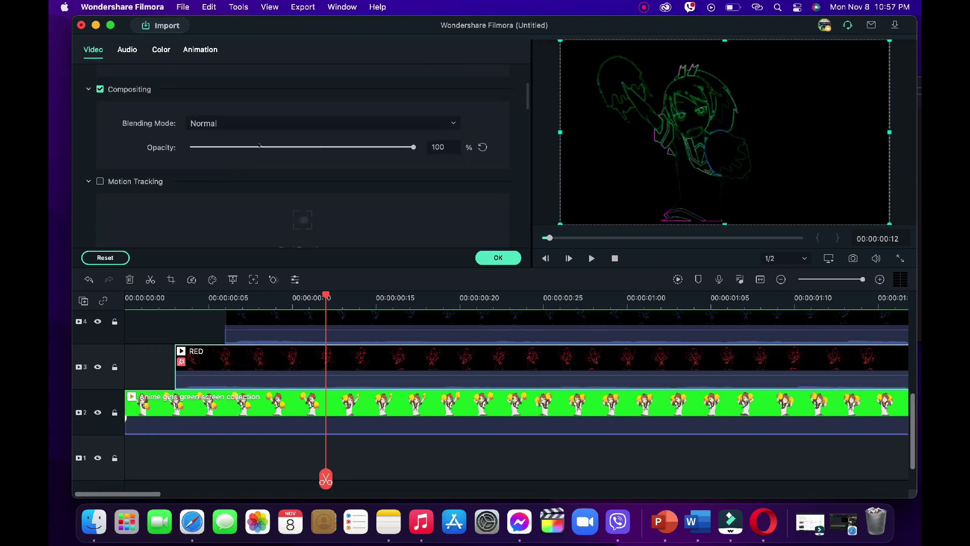
scroll(240, 171, down, 15)
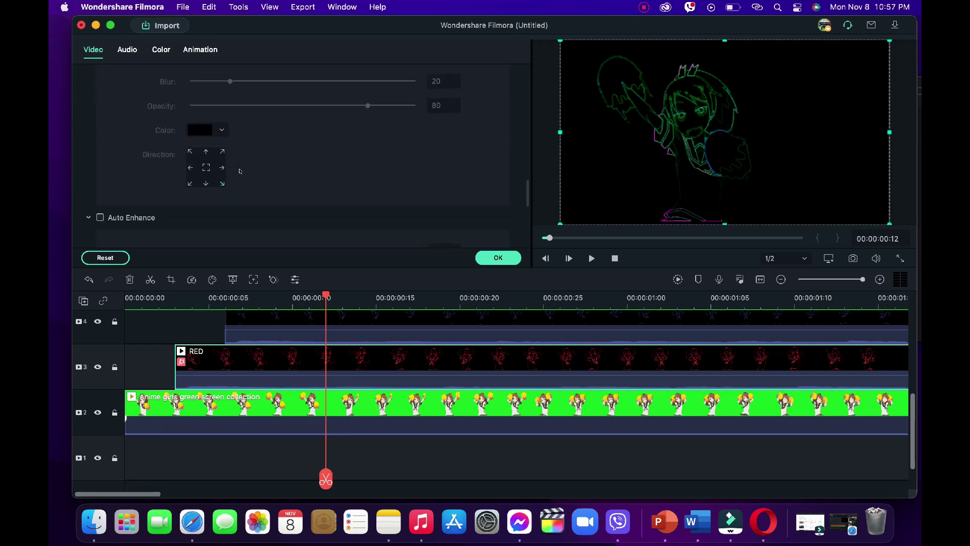
scroll(239, 171, down, 5)
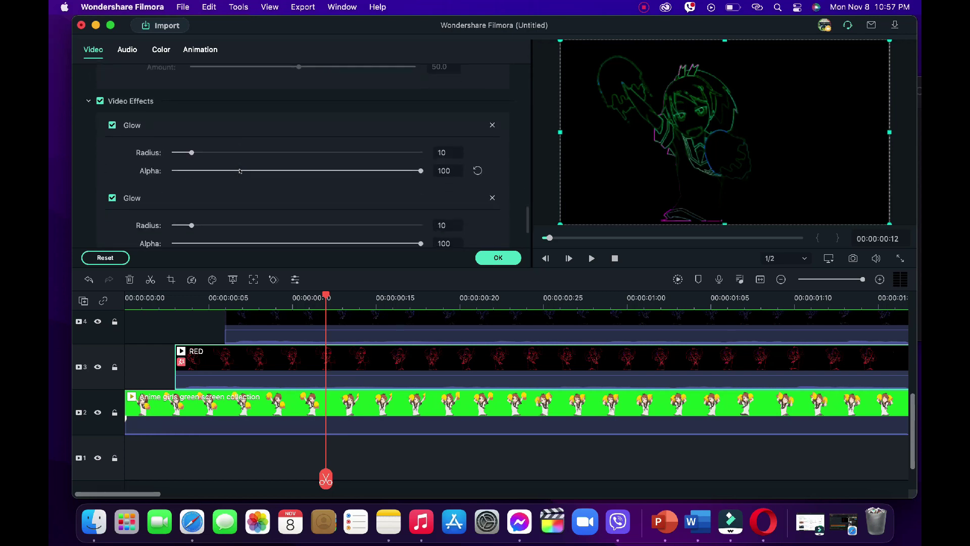
click(451, 132)
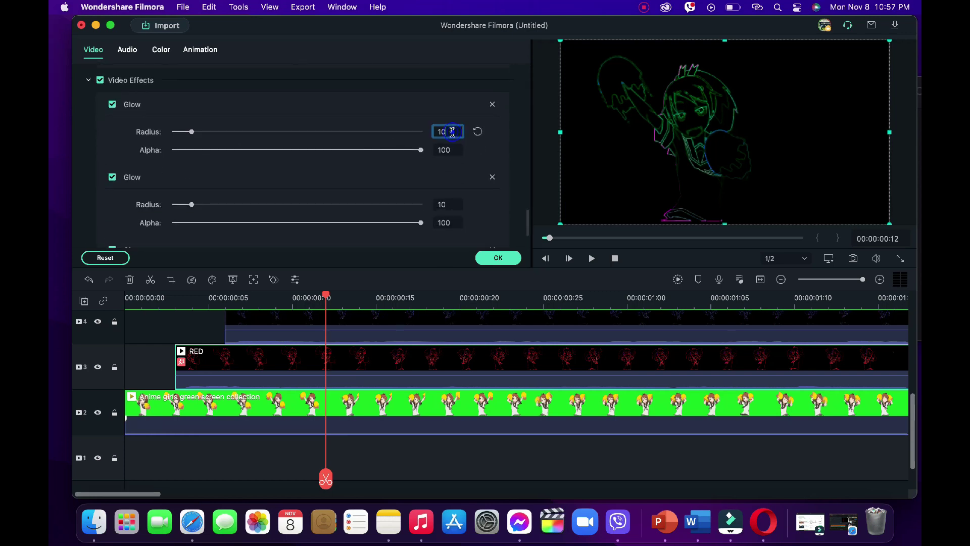
key(BackSpace)
key(BackSpace)
text(2)
Set the radius of the RED clip's second Glow effect to 3.
click(448, 202)
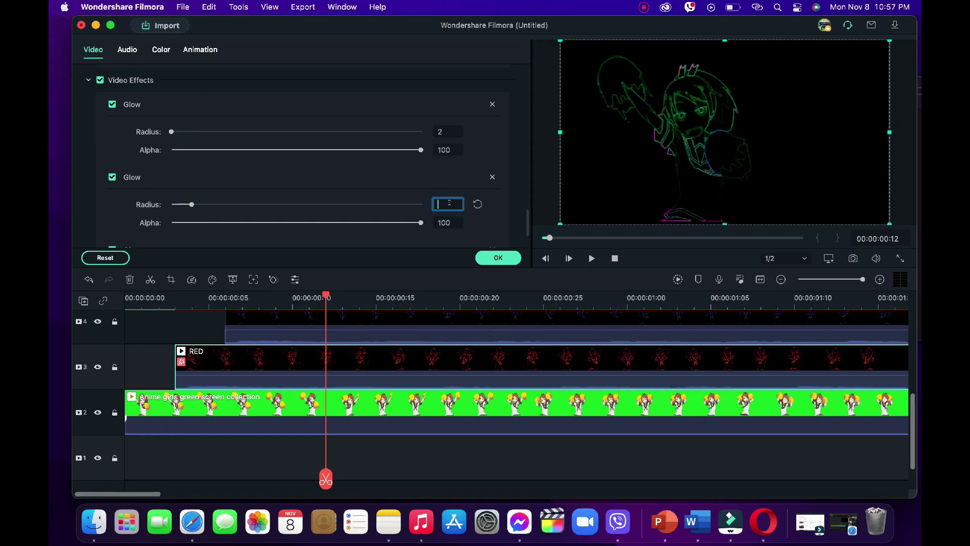
text(3)
scroll(447, 200, down, 3)
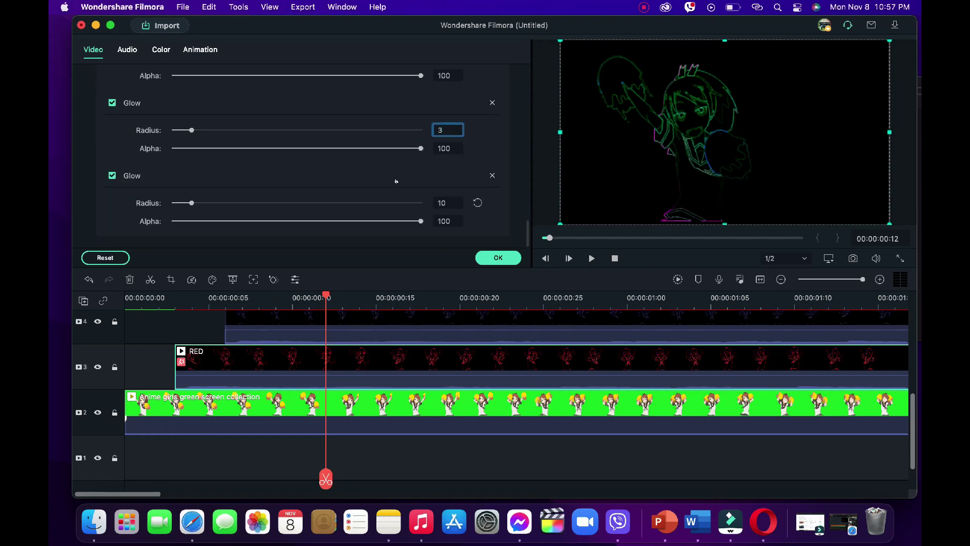
scroll(328, 164, up, 4)
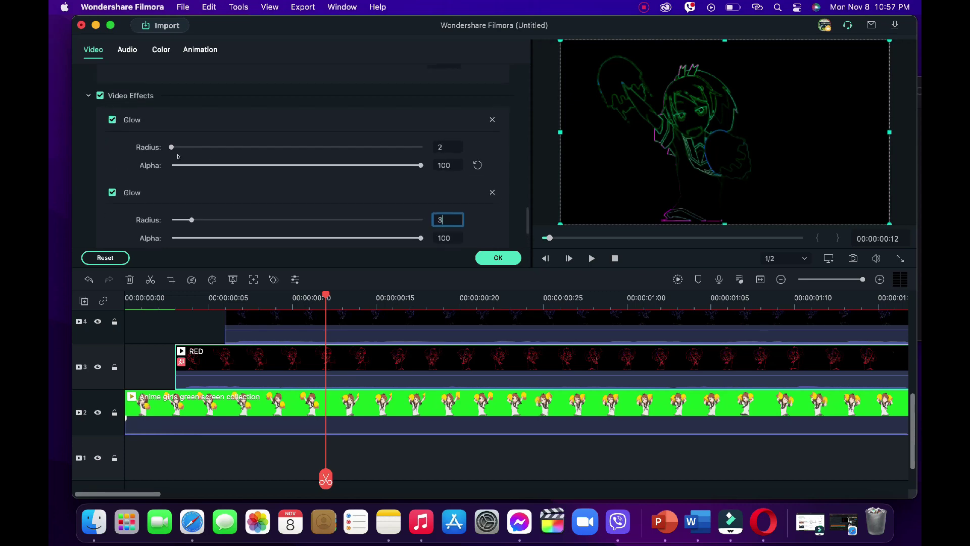
scroll(192, 158, down, 4)
Change the RED clip's blending mode to Lighten and apply the clip settings.
scroll(220, 161, up, 10)
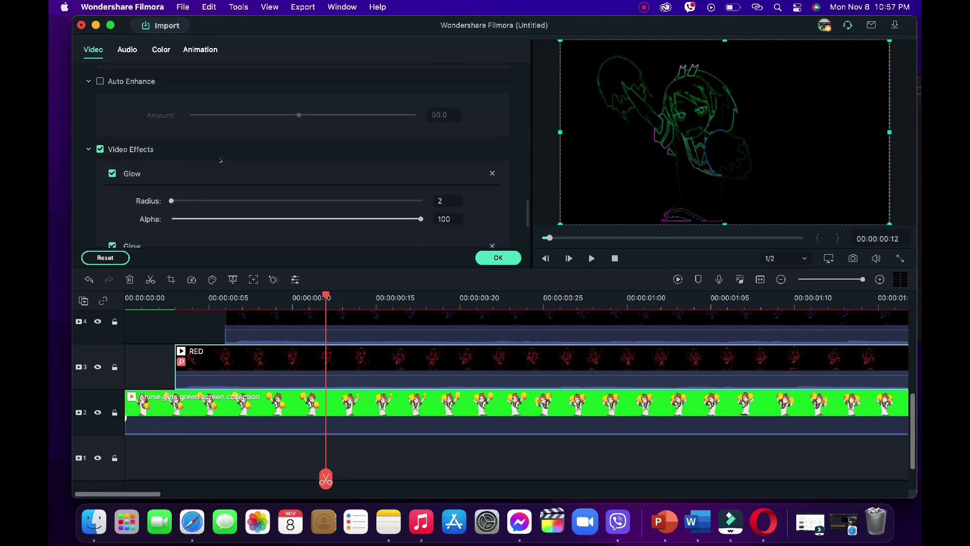
scroll(288, 148, up, 10)
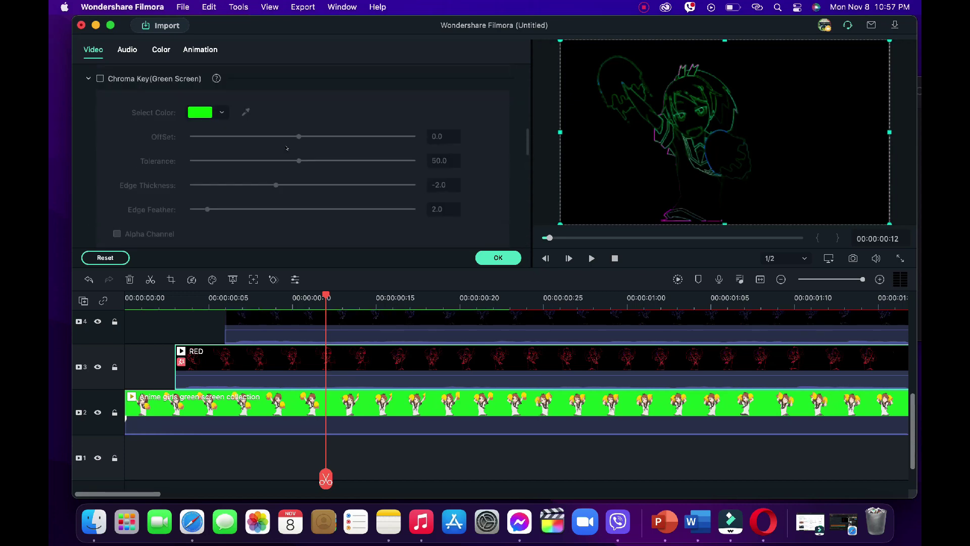
scroll(281, 148, up, 6)
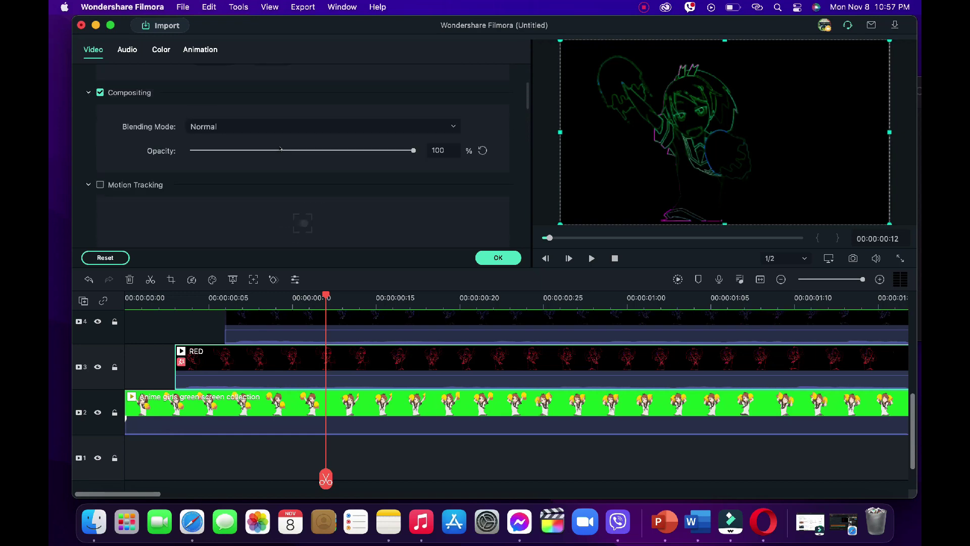
click(266, 129)
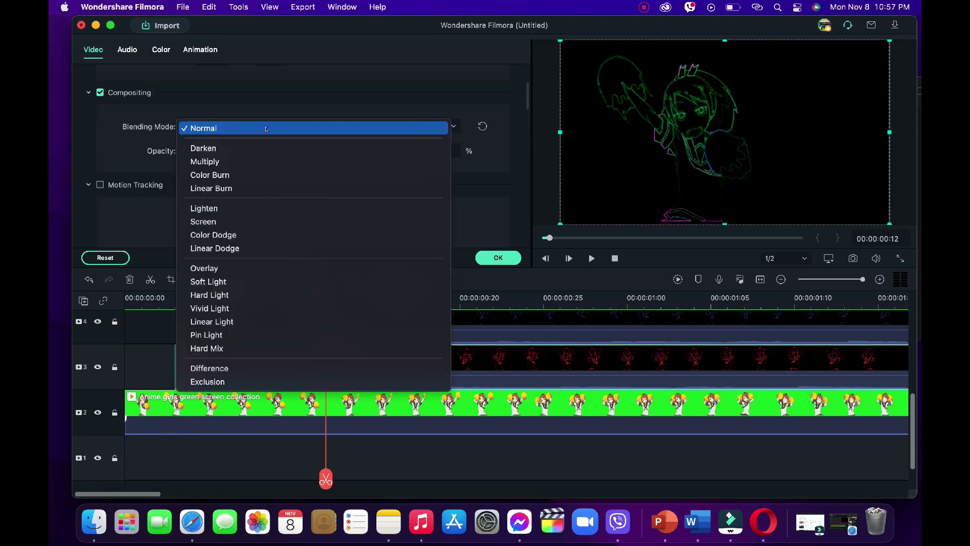
click(267, 129)
click(266, 129)
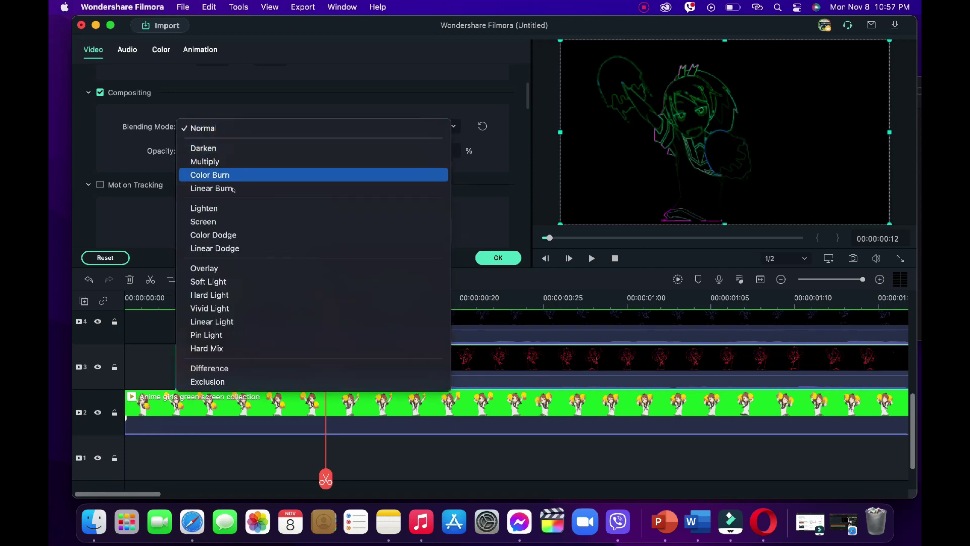
click(251, 209)
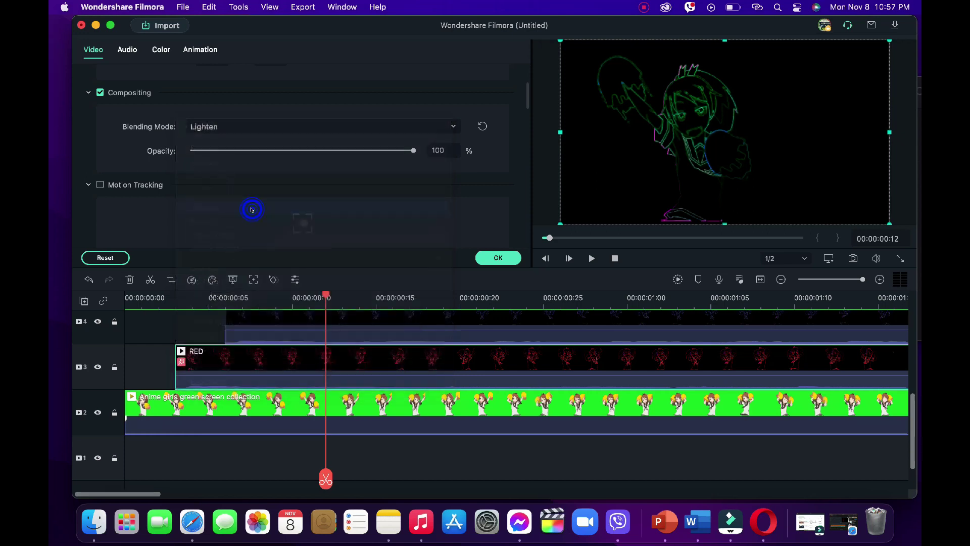
click(504, 258)
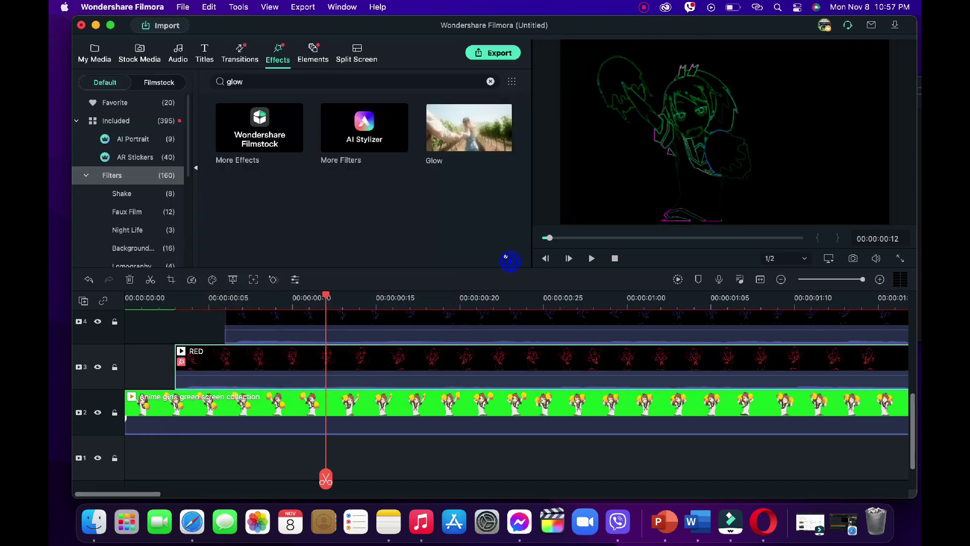
Copy the effects of the RED clip on track 3.
right_click(244, 362)
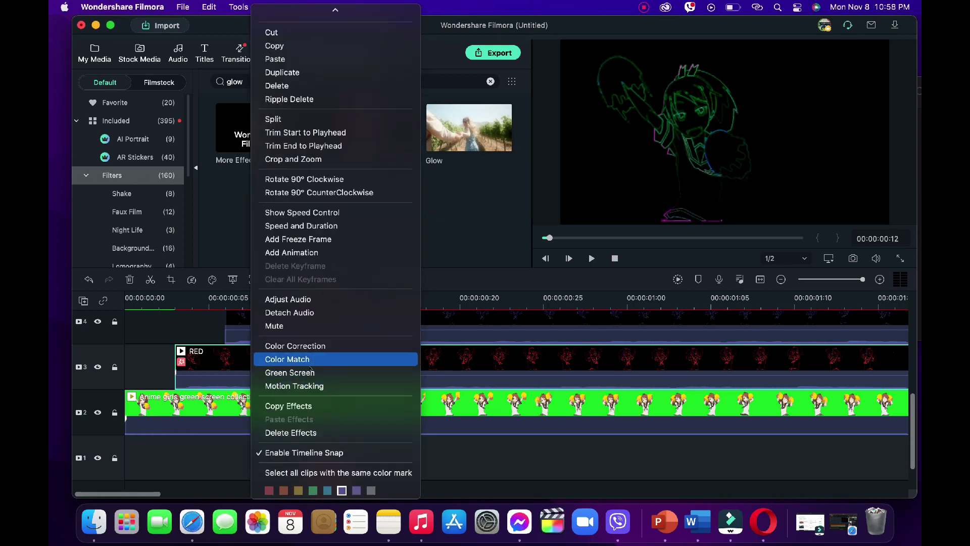
click(322, 406)
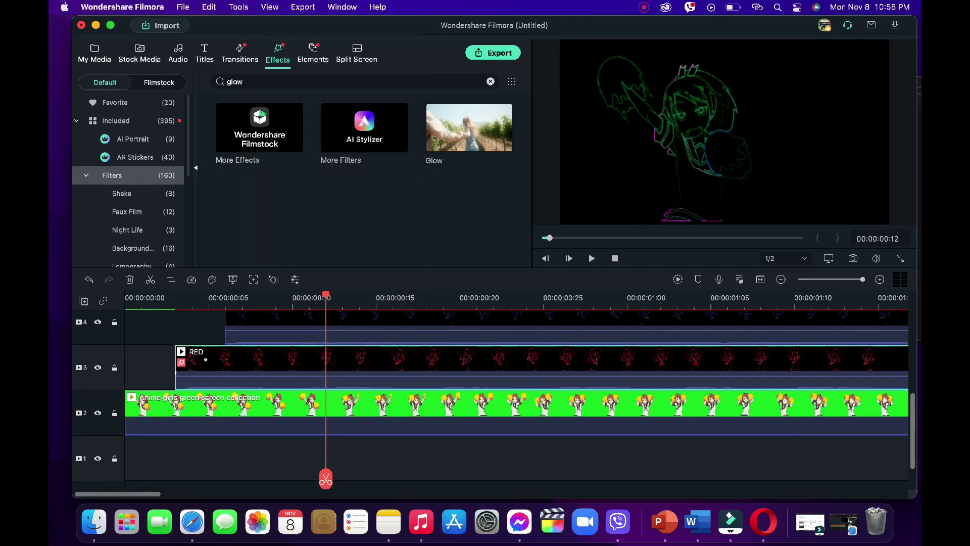
Paste the copied effects onto the GREEN, YELLOW and BLUE clips together.
scroll(195, 340, up, 1)
scroll(185, 350, up, 5)
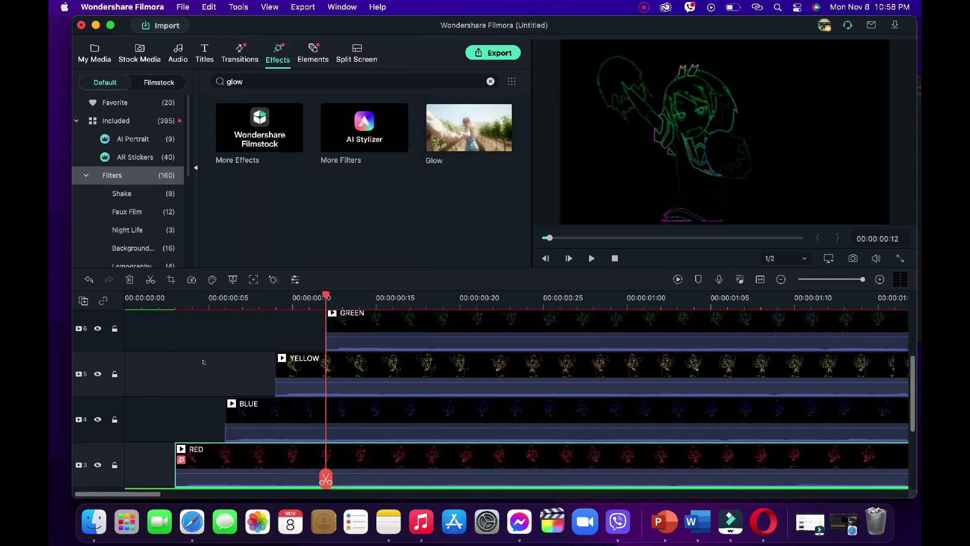
click(194, 335)
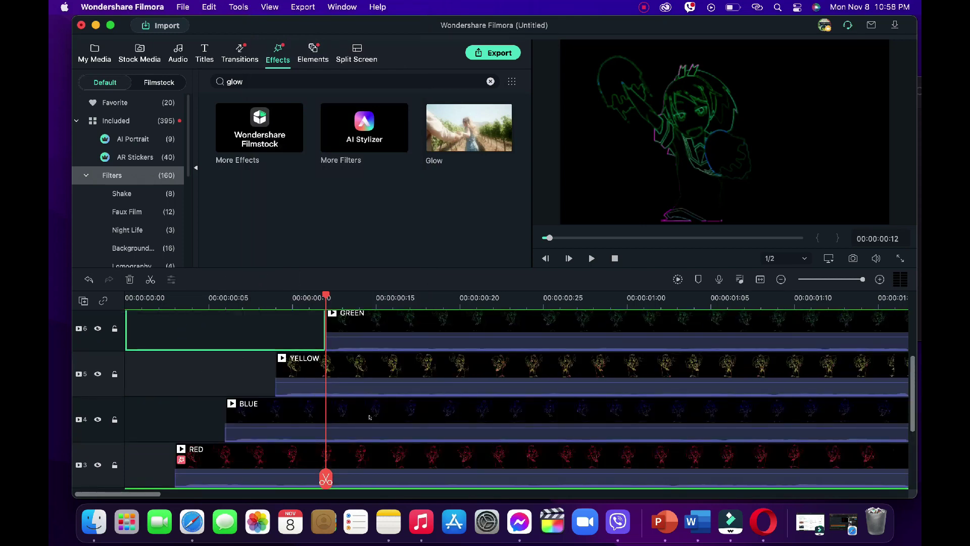
drag(195, 334, 309, 393)
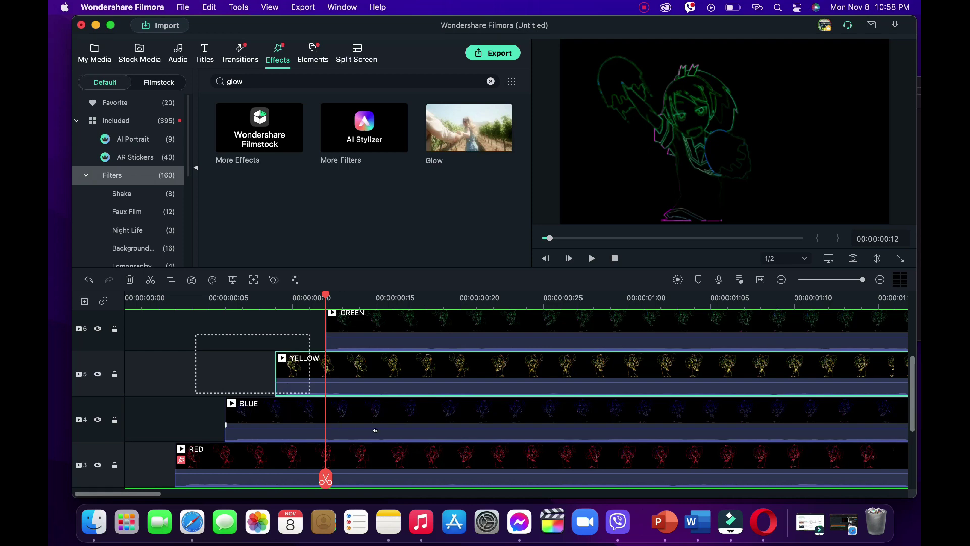
click(367, 333)
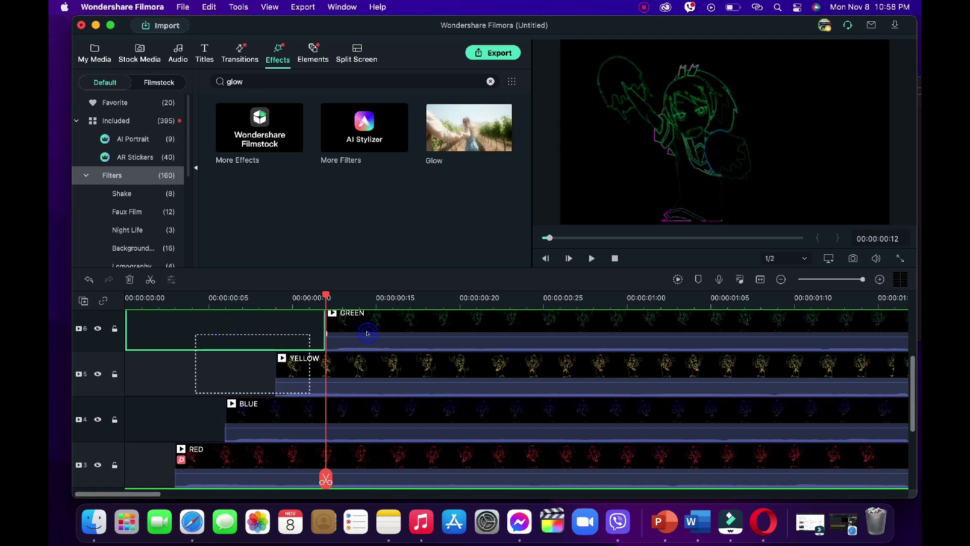
super+click(365, 369)
super+click(368, 419)
right_click(378, 381)
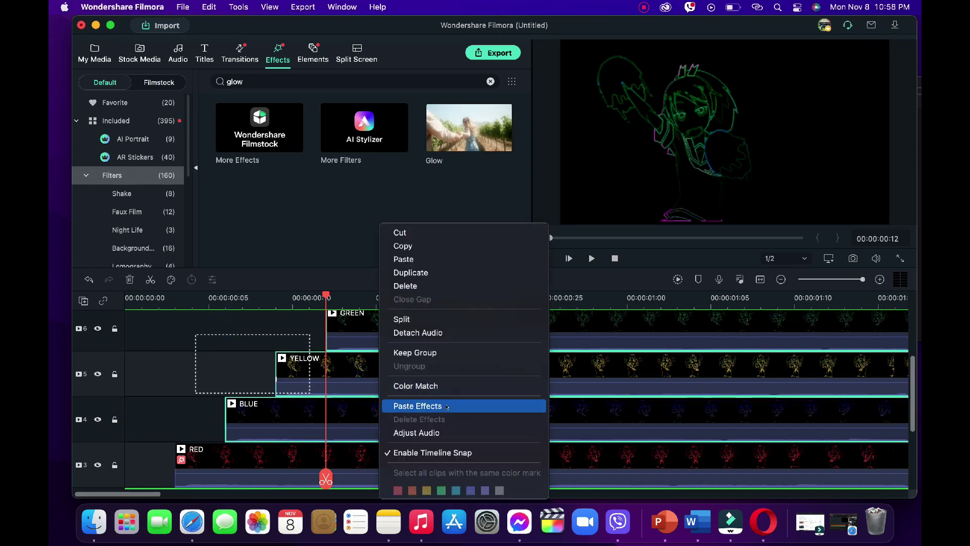
click(446, 407)
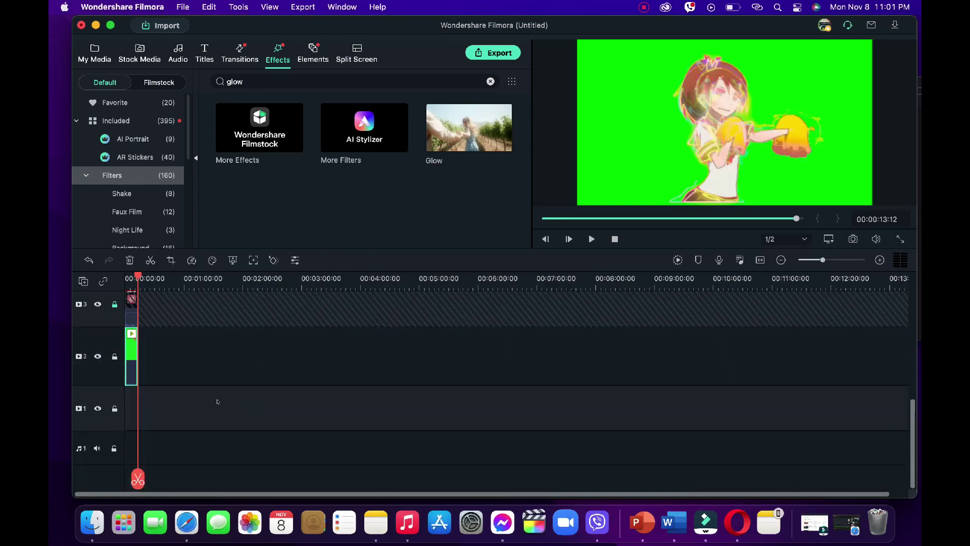
Move the green screen anime clip from track 2 up to track 7, above the GREEN clip.
scroll(151, 402, up, 3)
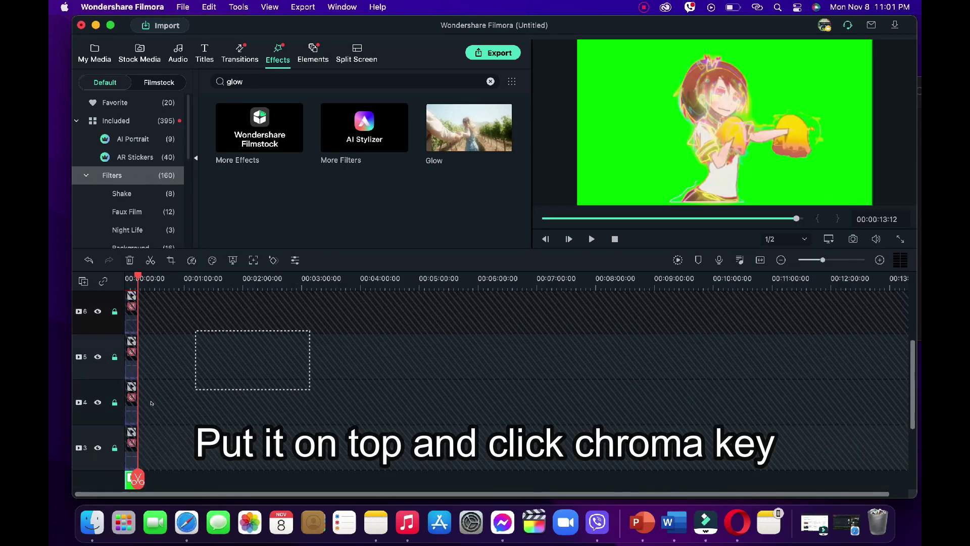
scroll(150, 405, down, 1)
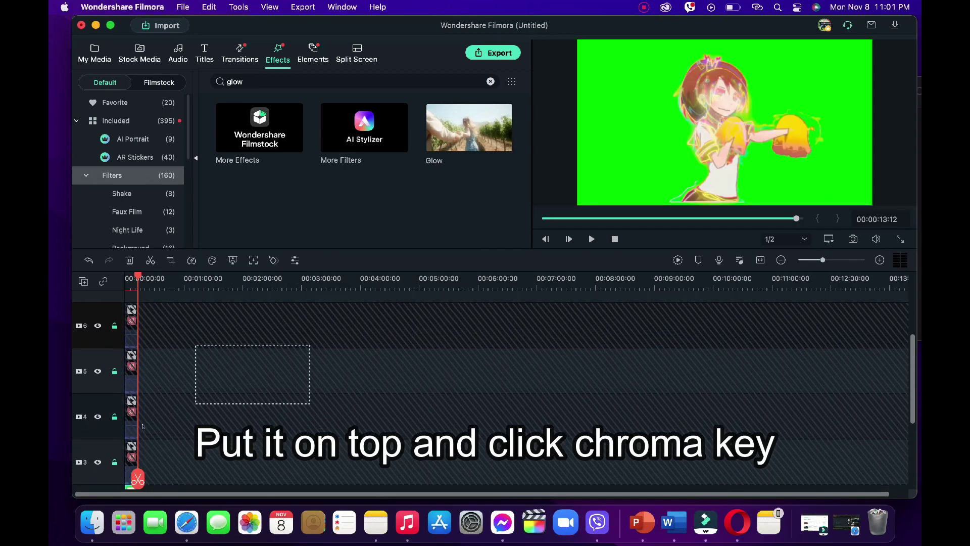
drag(138, 479, 151, 362)
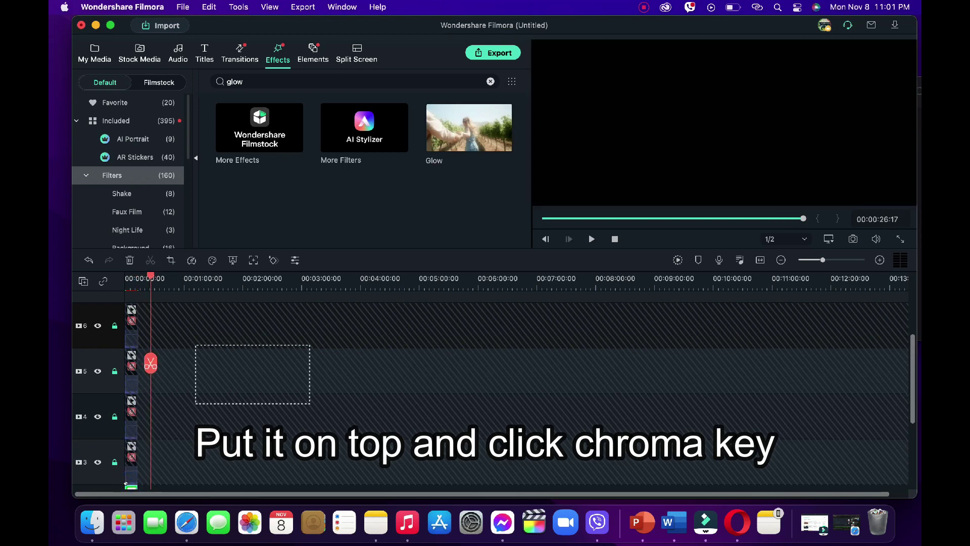
drag(125, 483, 132, 298)
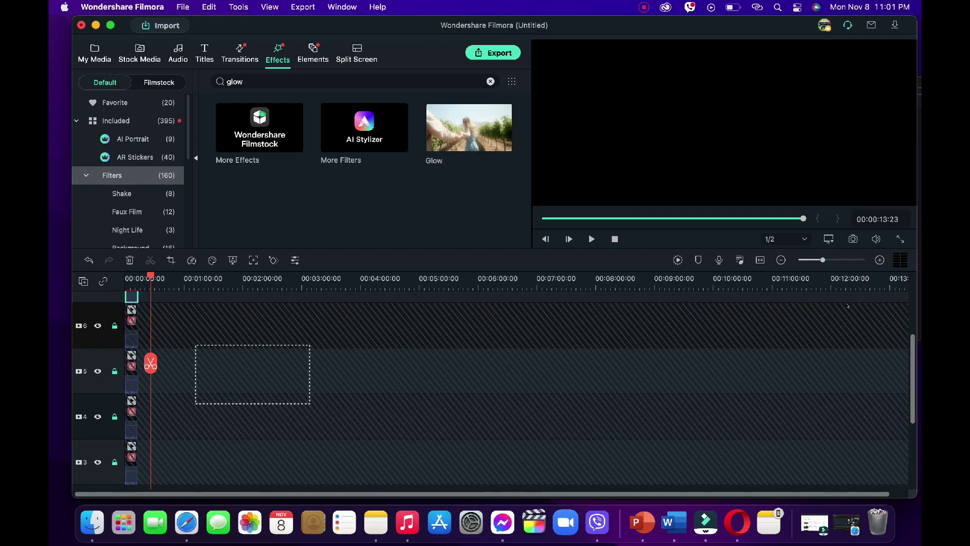
Unlock tracks 6, 5, 4 and 3 holding the GREEN, YELLOW, BLUE and RED clips.
click(839, 260)
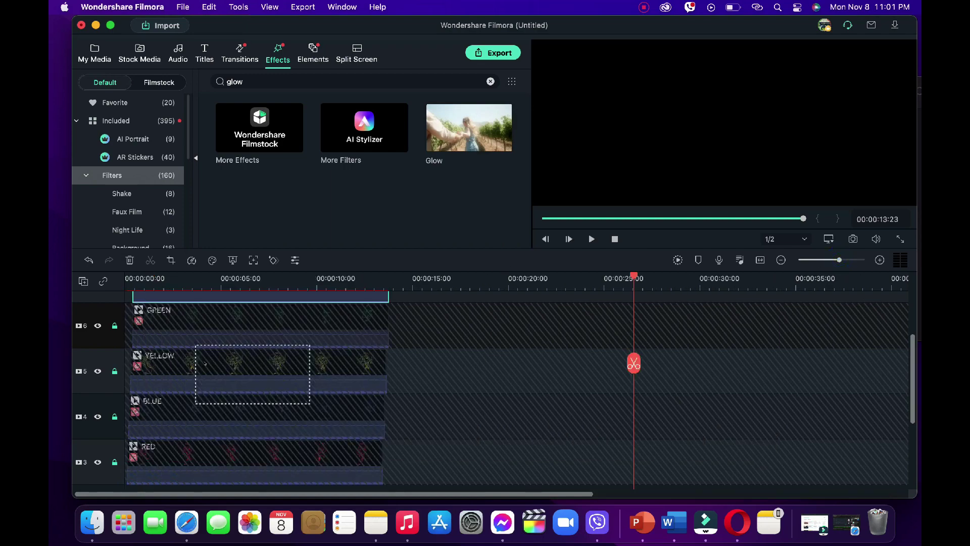
scroll(205, 363, up, 3)
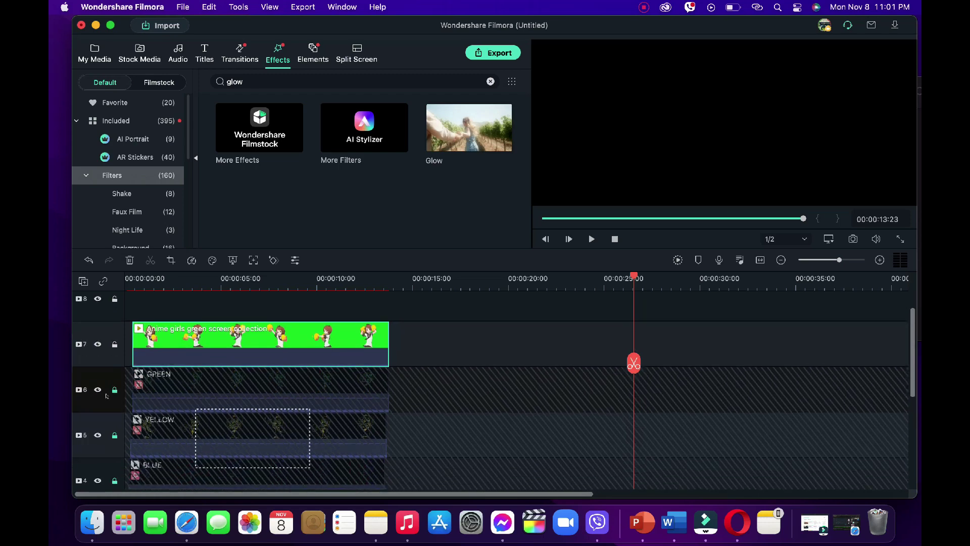
click(113, 389)
click(114, 434)
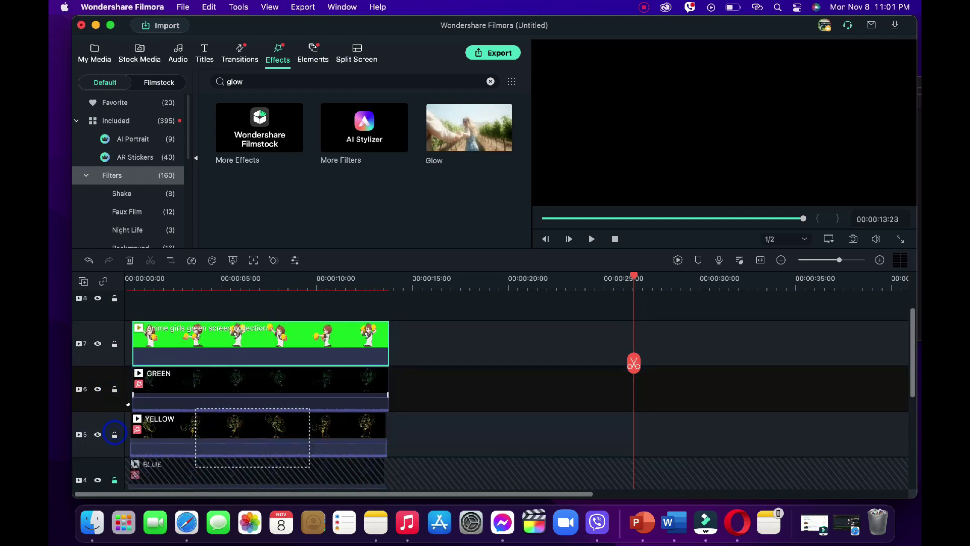
scroll(115, 436, down, 1)
click(115, 435)
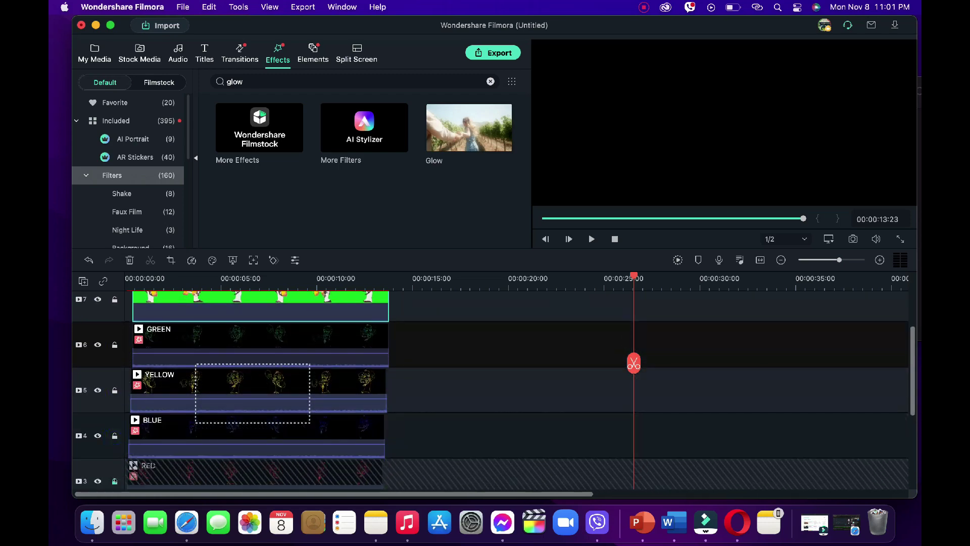
click(114, 481)
Return the playhead to 00:00:00:00 and align the green screen clip on track 7 with the timeline start.
scroll(168, 420, down, 3)
scroll(168, 420, up, 5)
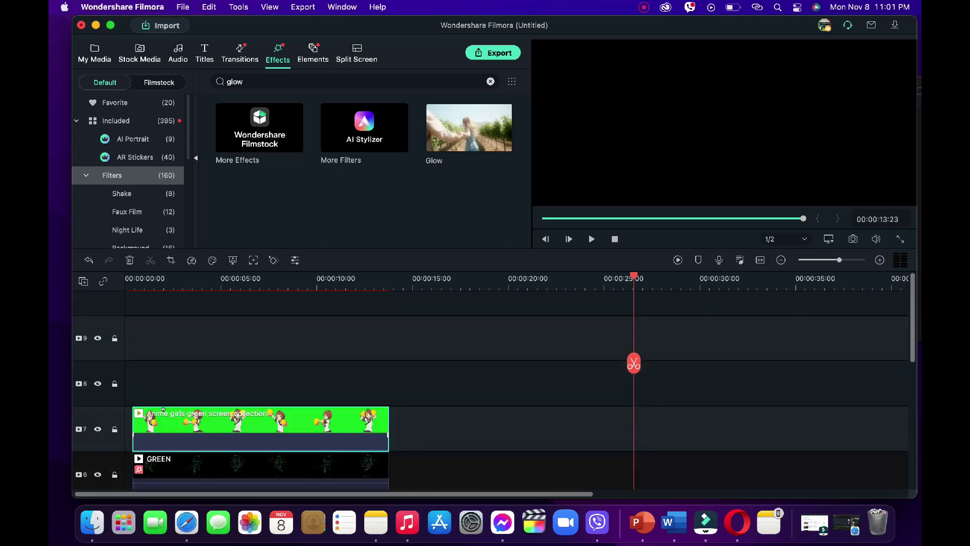
click(134, 284)
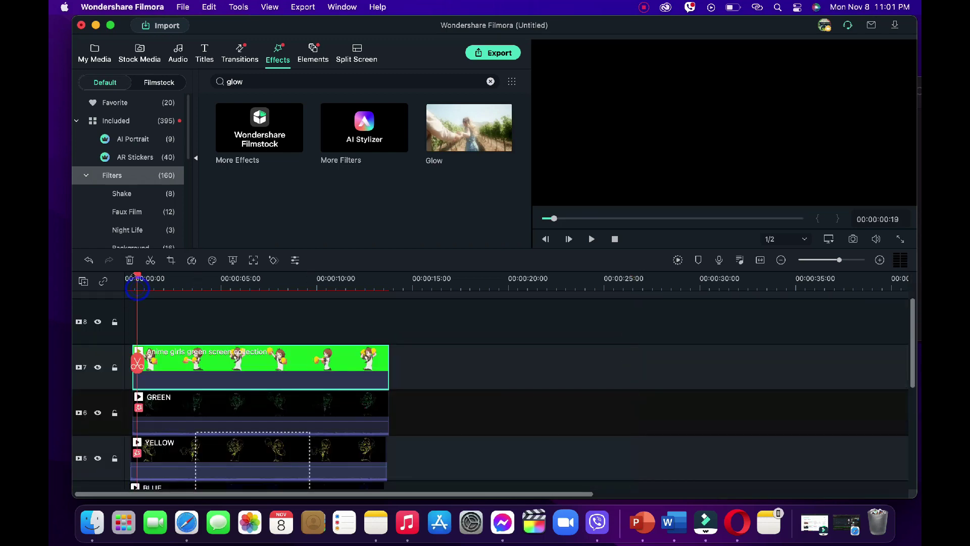
drag(136, 279, 106, 273)
drag(186, 378, 179, 377)
Enable Chroma Key on the track 7 clip with an offset of 4.0, apply the settings and play the preview.
scroll(160, 384, down, 2)
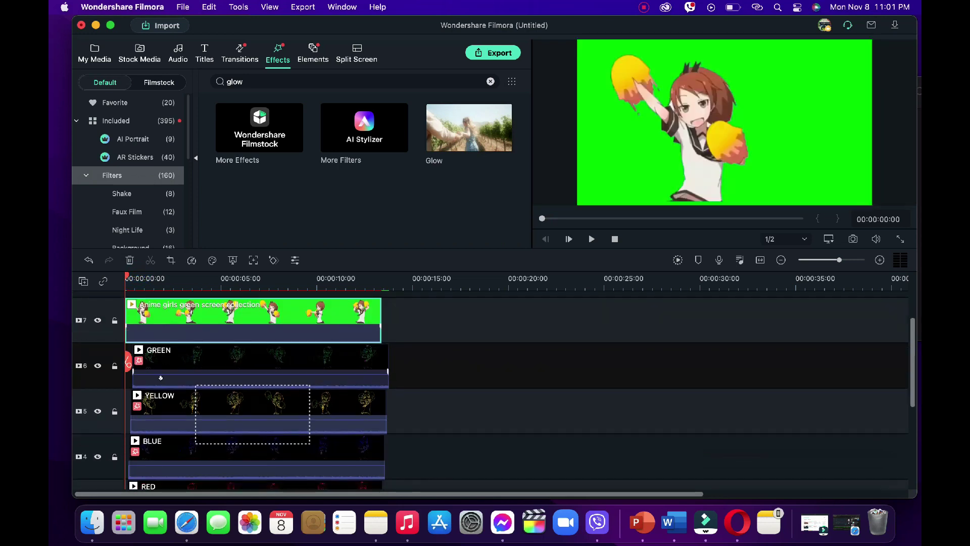
scroll(161, 378, down, 3)
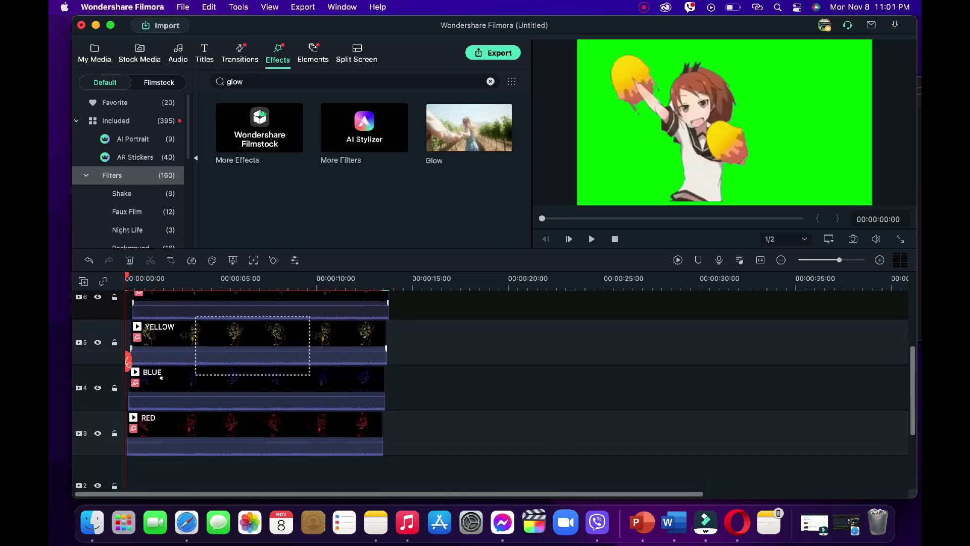
scroll(161, 378, up, 4)
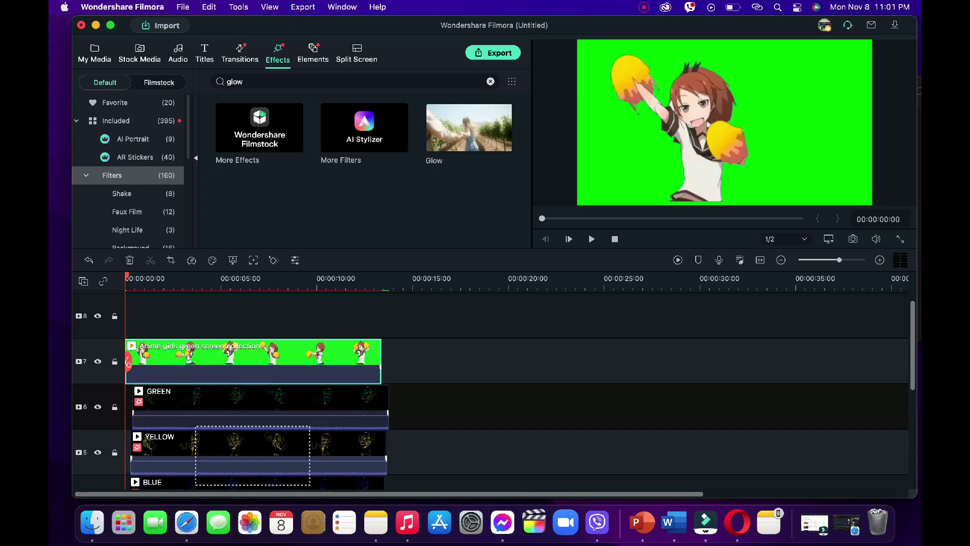
double_click(188, 359)
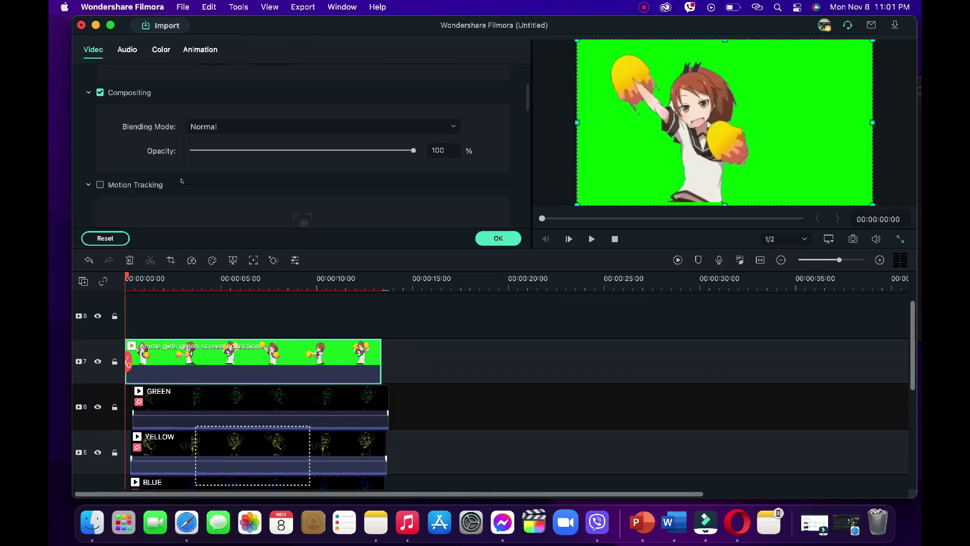
scroll(130, 139, down, 8)
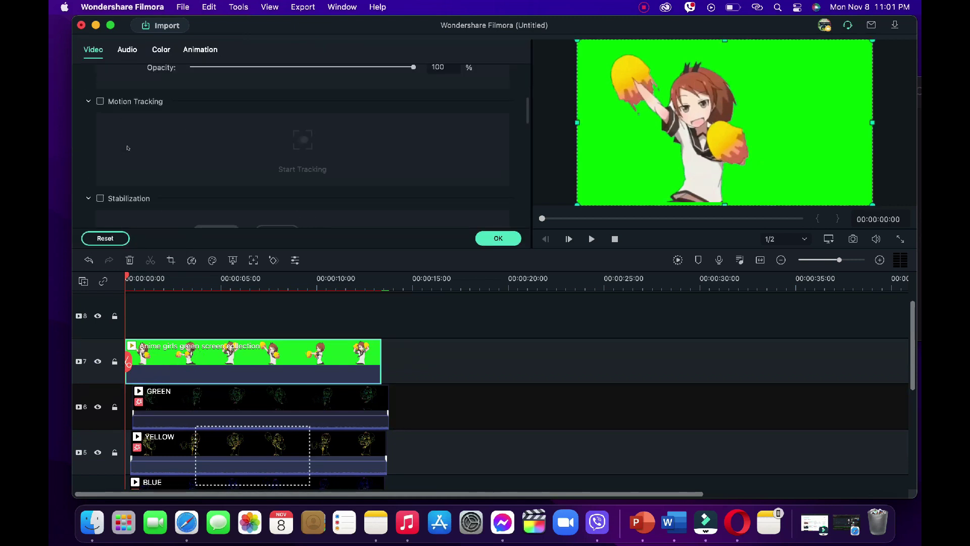
scroll(114, 128, down, 2)
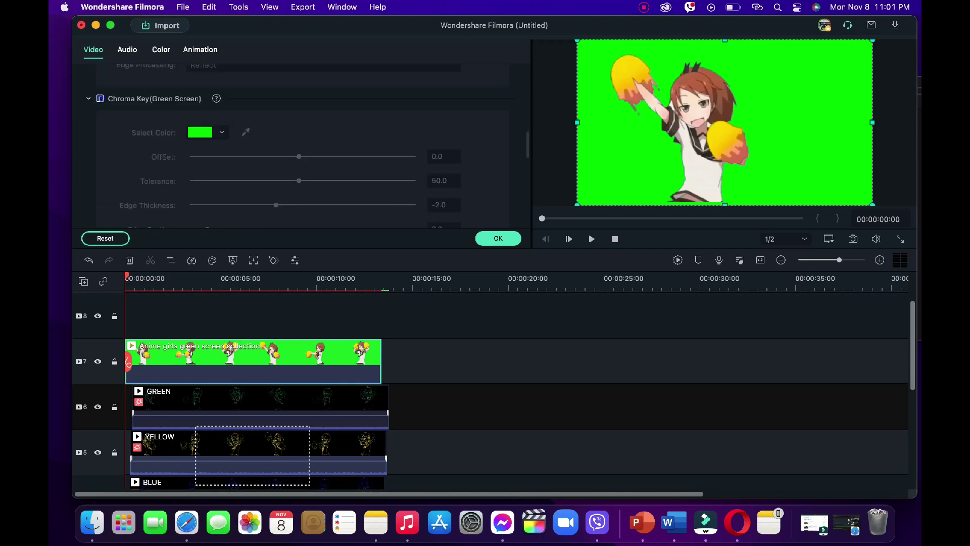
click(100, 99)
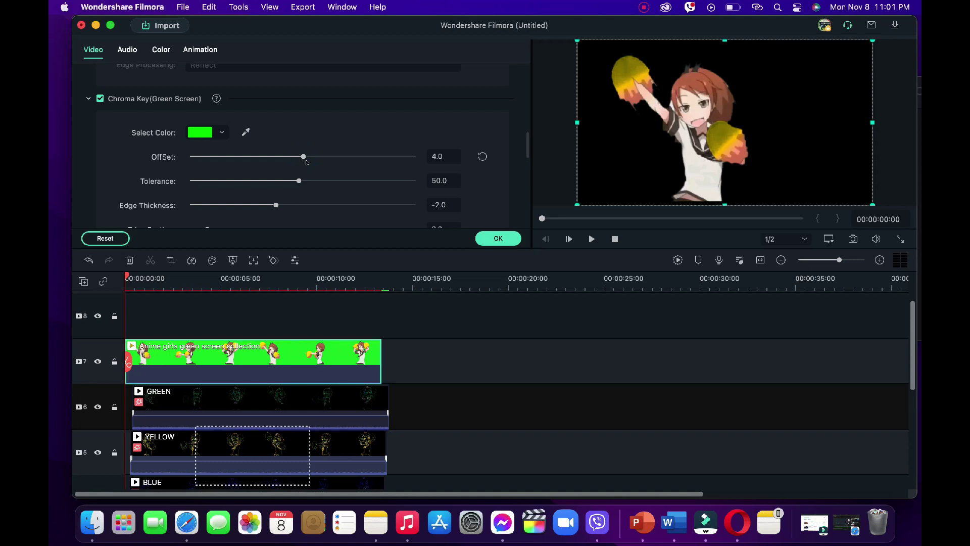
click(499, 240)
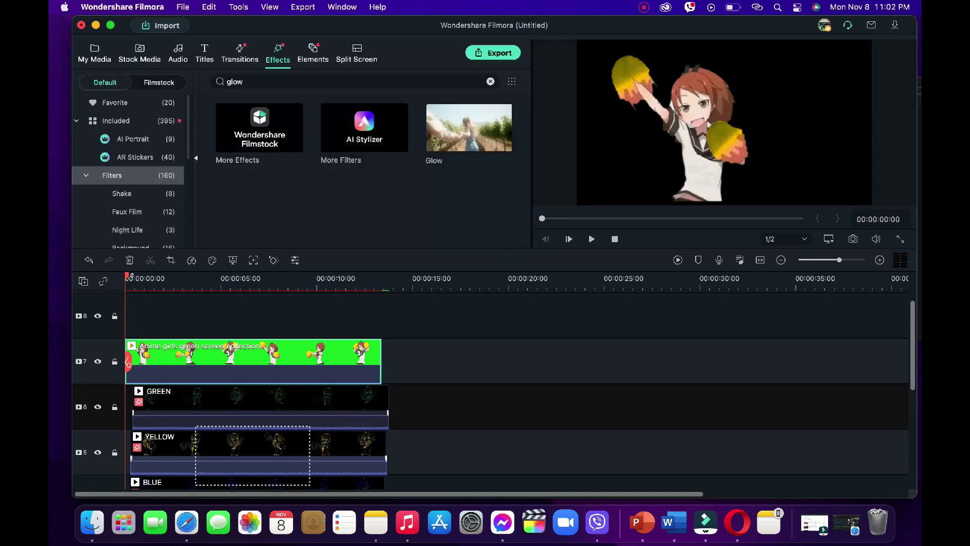
key(space)
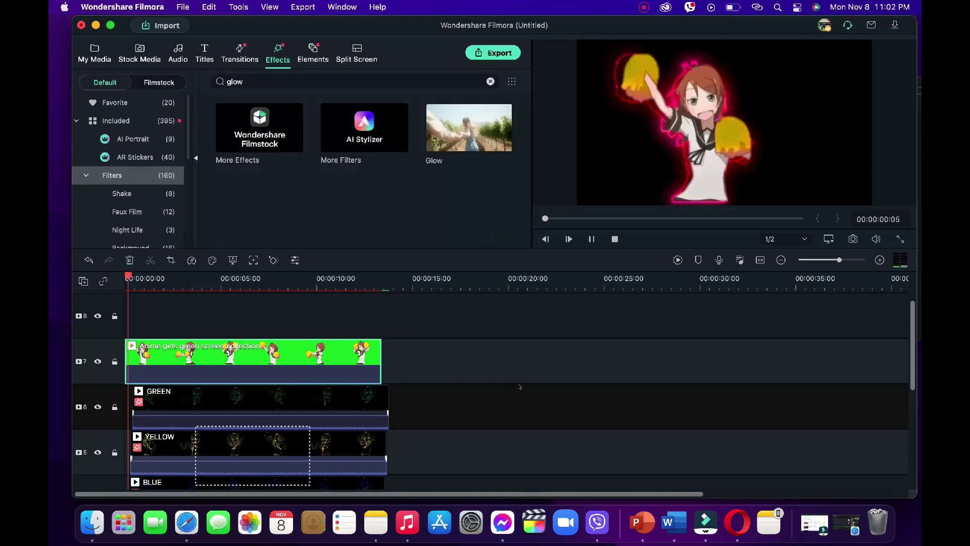